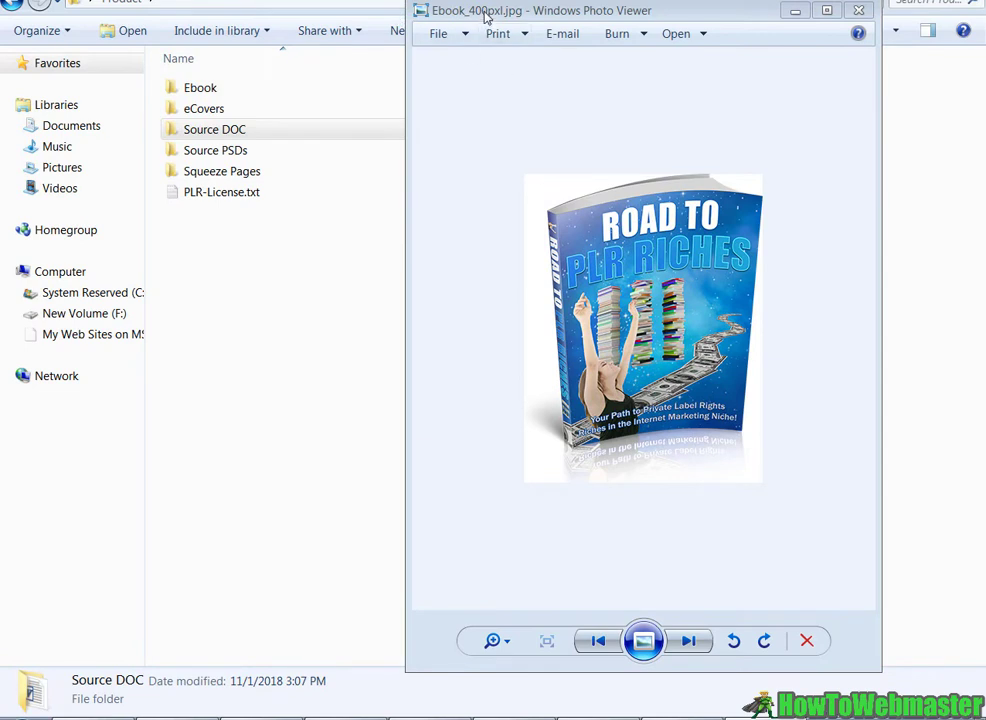
Step: Move the photo viewer showing the Road to PLR Riches cover aside, next to the product folder
{"action": "left_click_drag", "start_coordinate": [493, 13], "coordinate": [556, 5]}
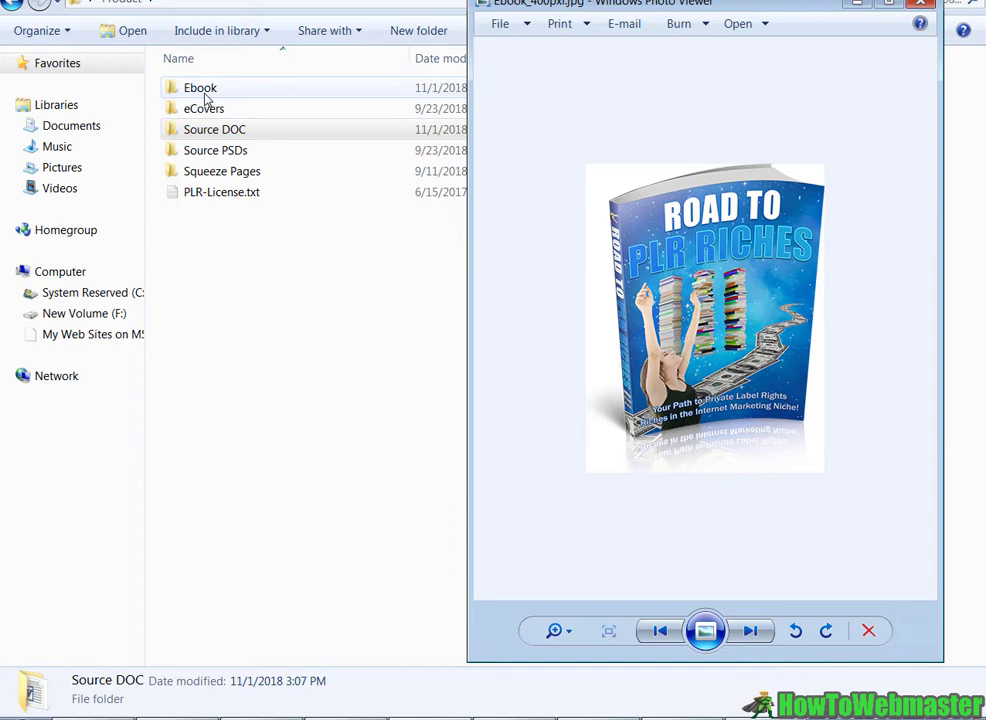
Step: Check the Word file in Source DOC, then go back to Product and open the Ebook folder
{"action": "left_click", "coordinate": [229, 138]}
{"action": "double_click", "coordinate": [229, 138]}
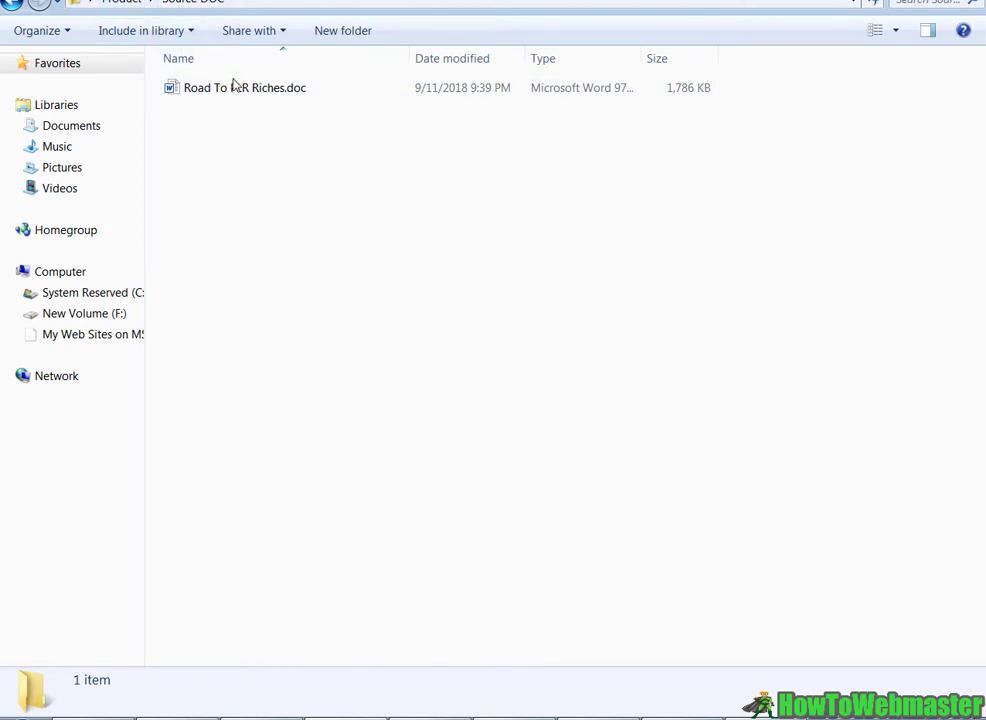
{"action": "left_click", "coordinate": [133, 5]}
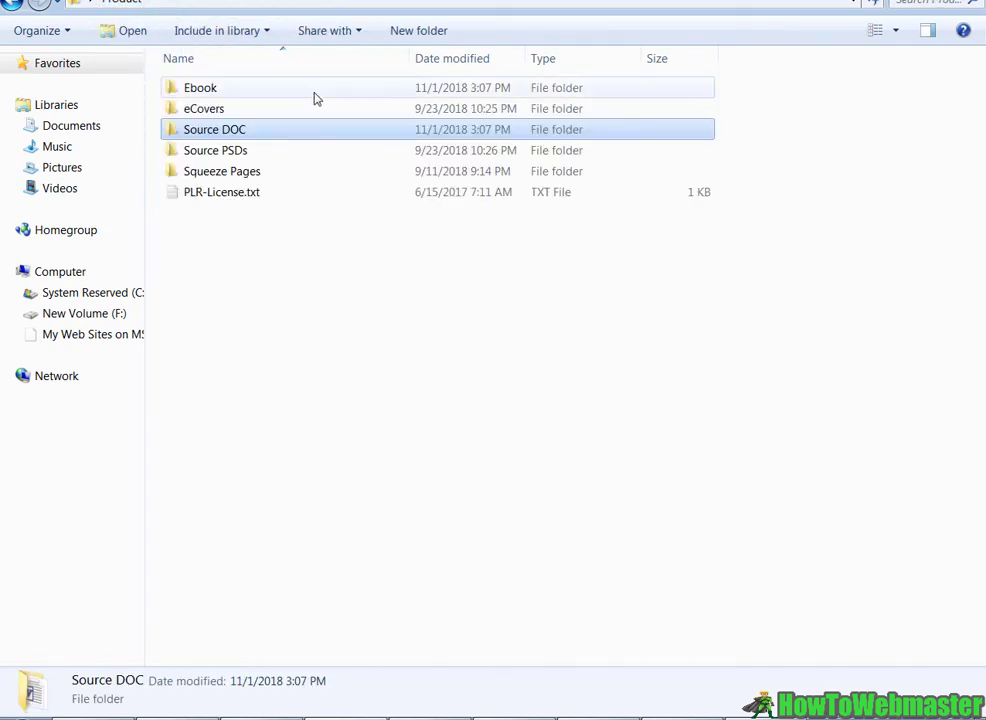
{"action": "double_click", "coordinate": [206, 90]}
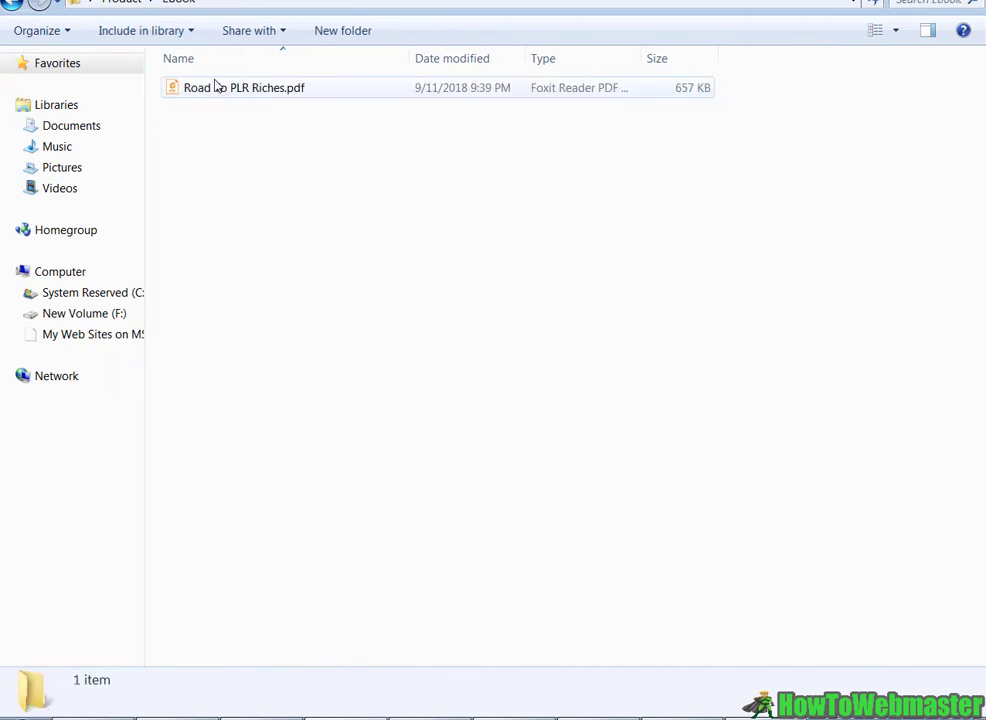
Step: Open Road To PLR Riches.pdf in Foxit Reader and scroll through its opening pages
{"action": "double_click", "coordinate": [284, 90]}
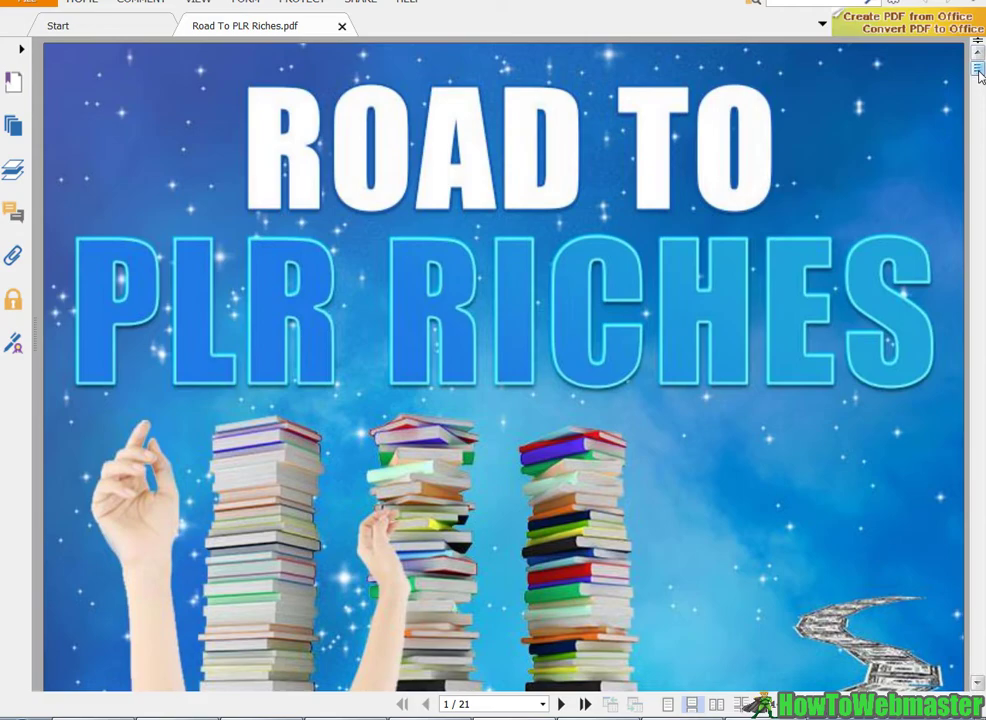
{"action": "scroll", "coordinate": [950, 180], "scroll_direction": "down", "scroll_amount": 5}
{"action": "scroll", "coordinate": [949, 311], "scroll_direction": "up", "scroll_amount": 4}
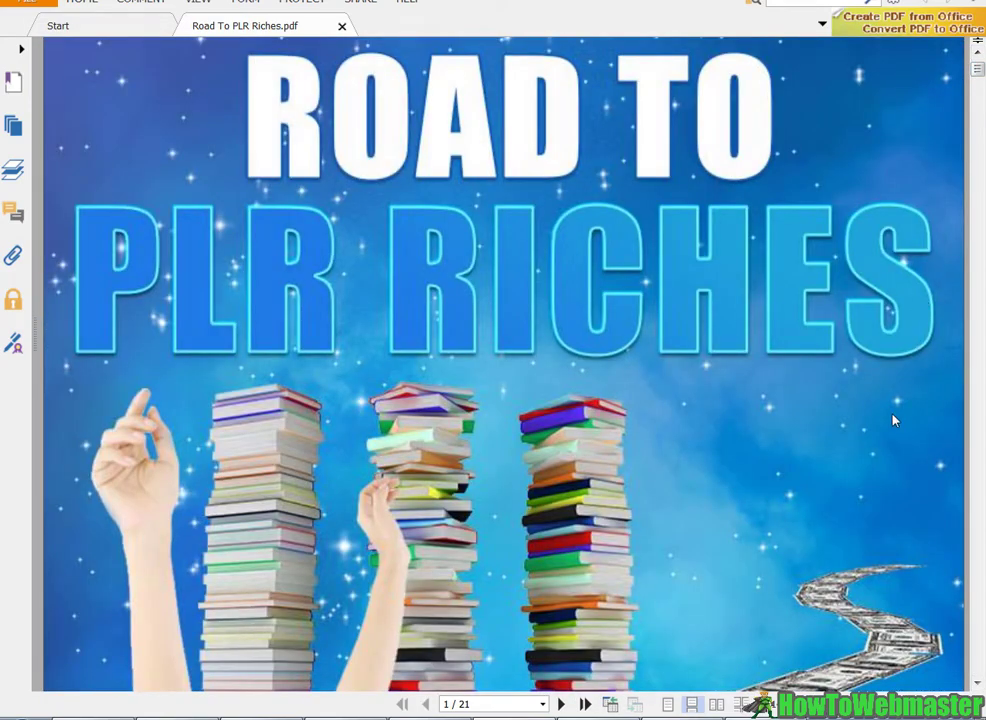
{"action": "scroll", "coordinate": [895, 420], "scroll_direction": "down", "scroll_amount": 1}
{"action": "scroll", "coordinate": [540, 55], "scroll_direction": "up", "scroll_amount": 2}
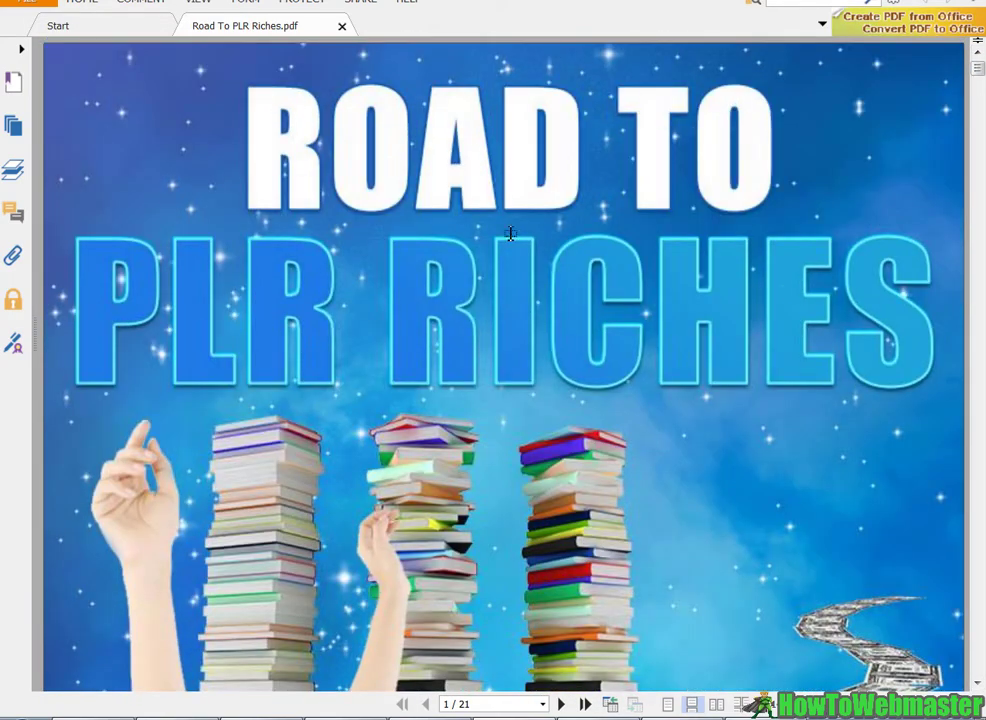
{"action": "scroll", "coordinate": [497, 220], "scroll_direction": "down", "scroll_amount": 1}
{"action": "scroll", "coordinate": [398, 132], "scroll_direction": "up", "scroll_amount": 1}
{"action": "scroll", "coordinate": [565, 279], "scroll_direction": "down", "scroll_amount": 3}
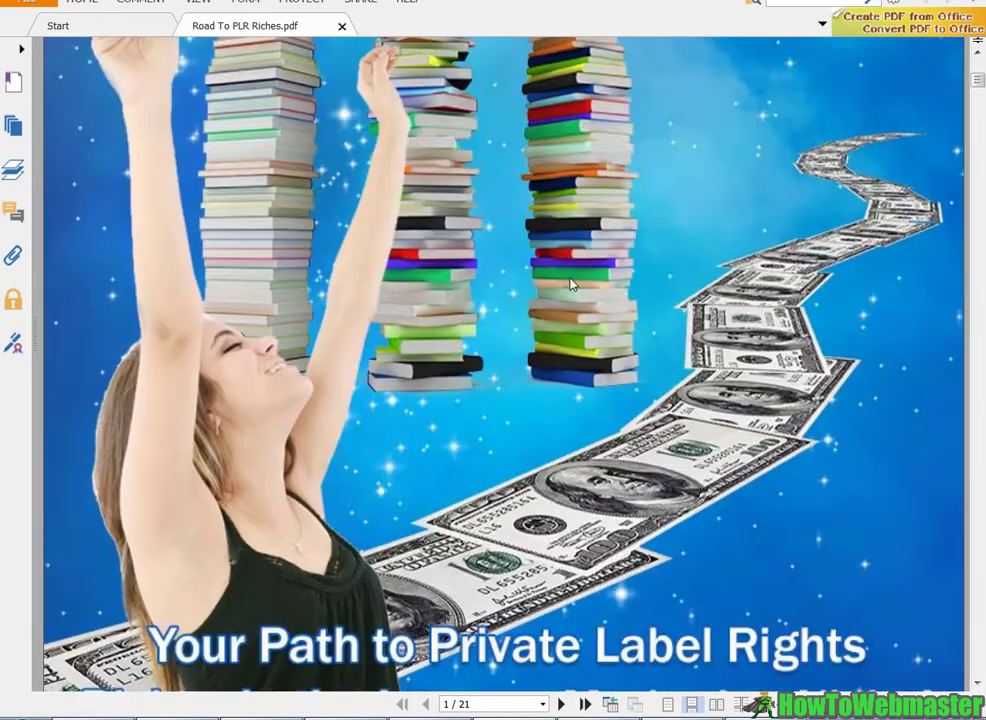
{"action": "scroll", "coordinate": [572, 285], "scroll_direction": "down", "scroll_amount": 10}
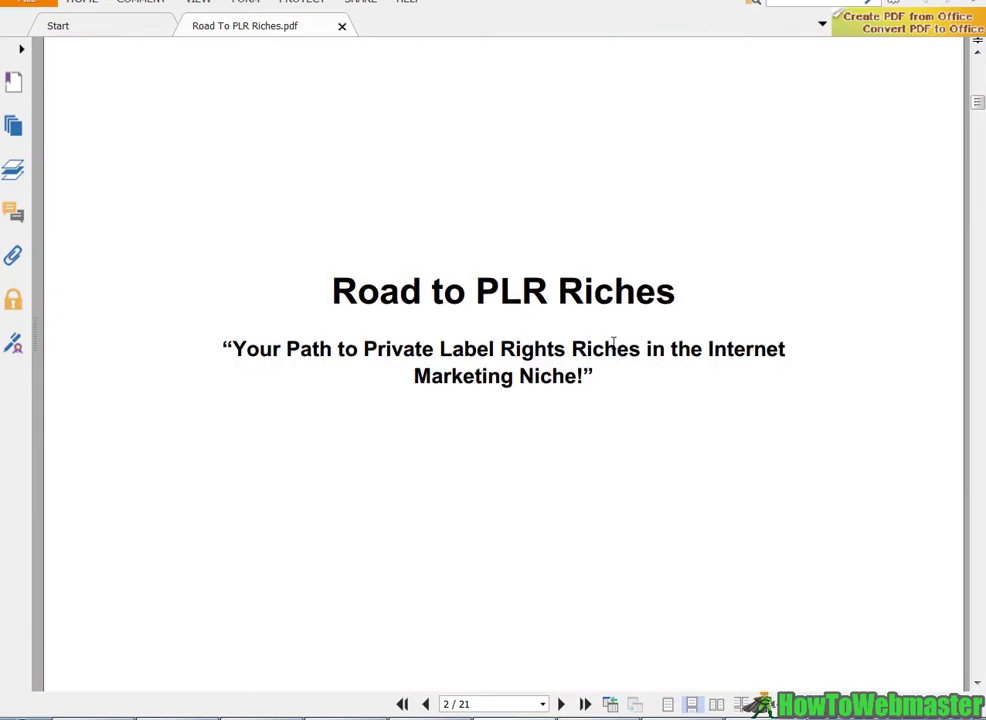
{"action": "scroll", "coordinate": [600, 420], "scroll_direction": "down", "scroll_amount": 3}
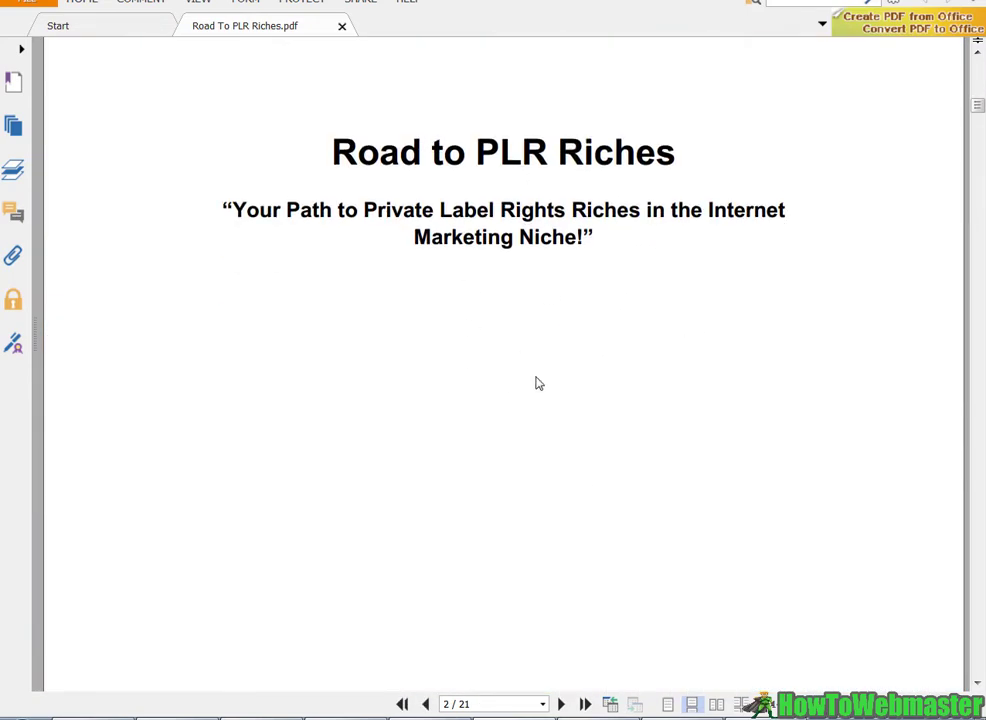
{"action": "scroll", "coordinate": [538, 383], "scroll_direction": "down", "scroll_amount": 10}
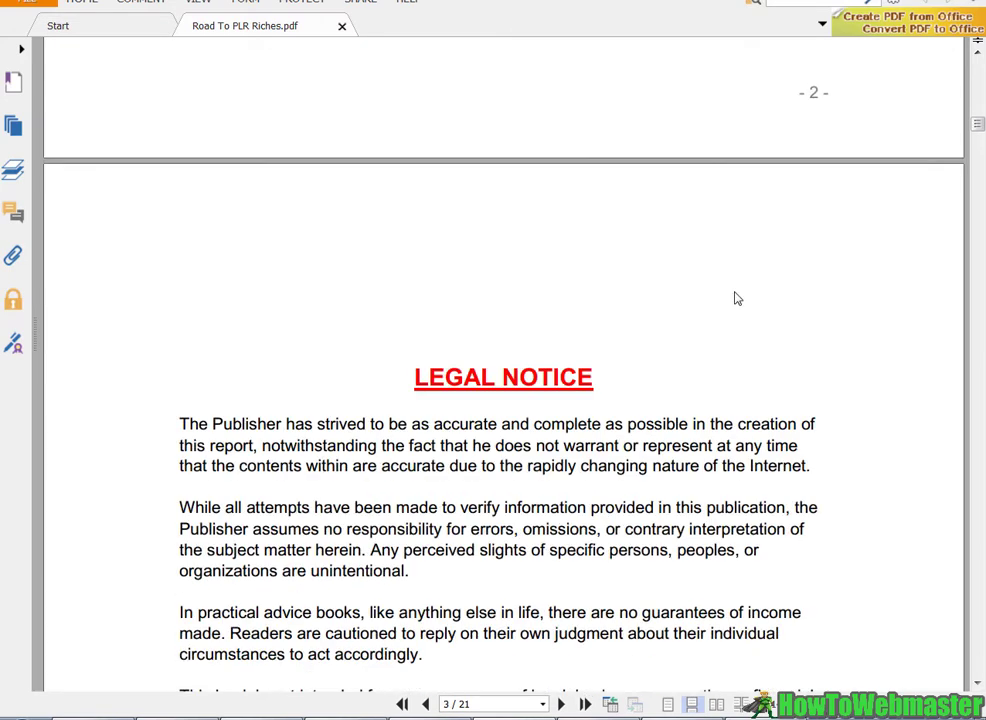
{"action": "left_click_drag", "start_coordinate": [977, 128], "coordinate": [978, 71]}
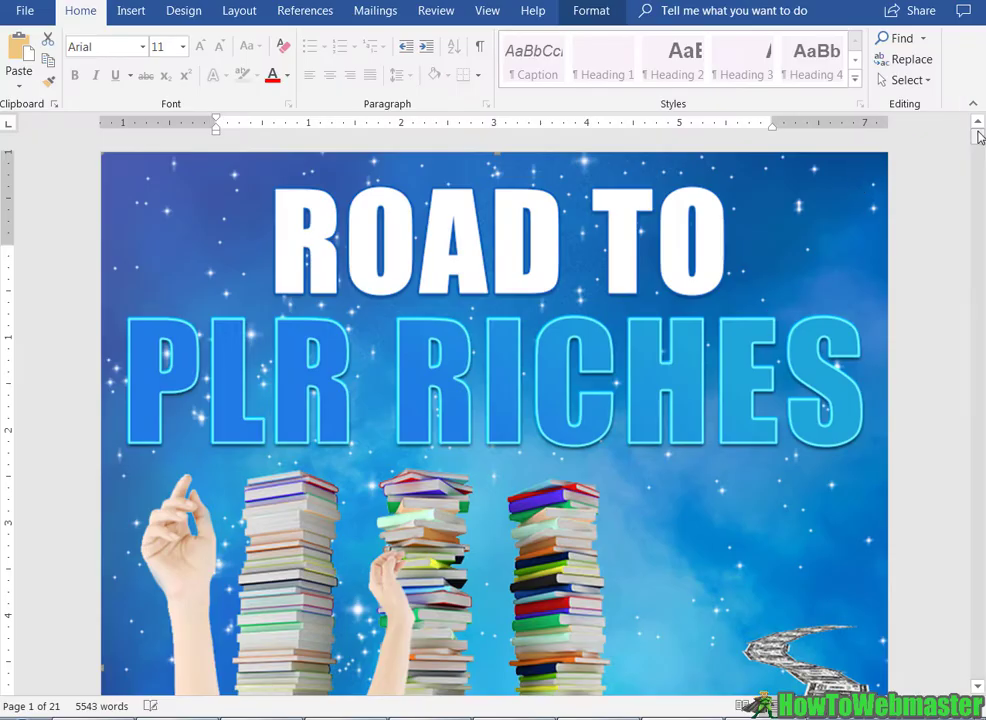
Step: Scroll the Word document to the 'Road to PLR Riches' title page and click into the quoted subtitle
{"action": "left_click_drag", "start_coordinate": [981, 146], "coordinate": [980, 181]}
{"action": "scroll", "coordinate": [605, 332], "scroll_direction": "up", "scroll_amount": 8}
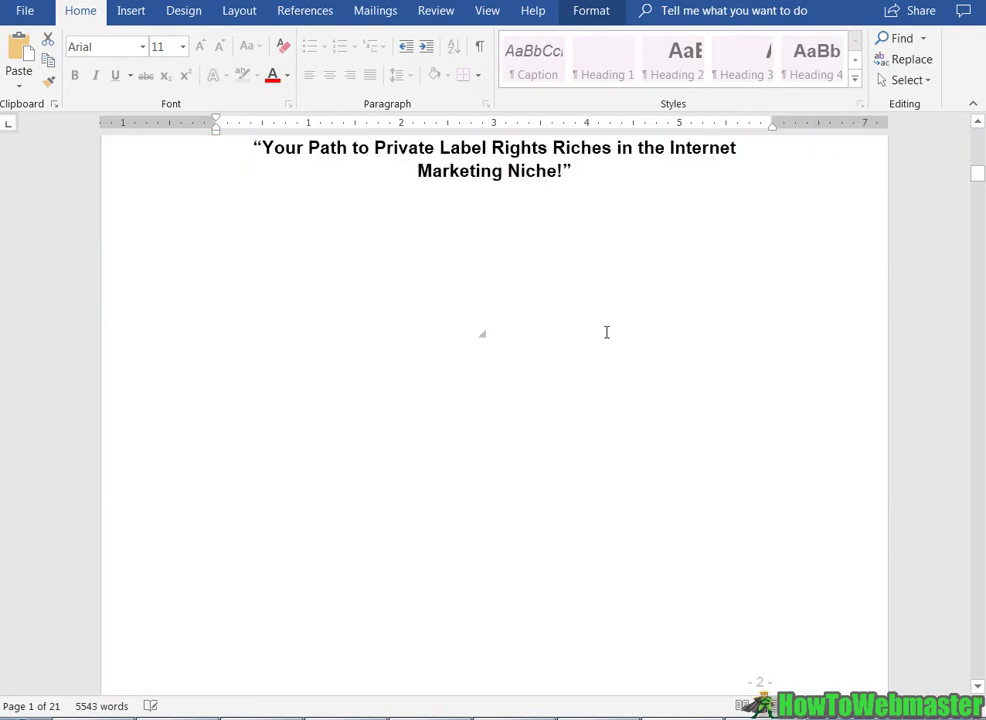
{"action": "left_click", "coordinate": [539, 292]}
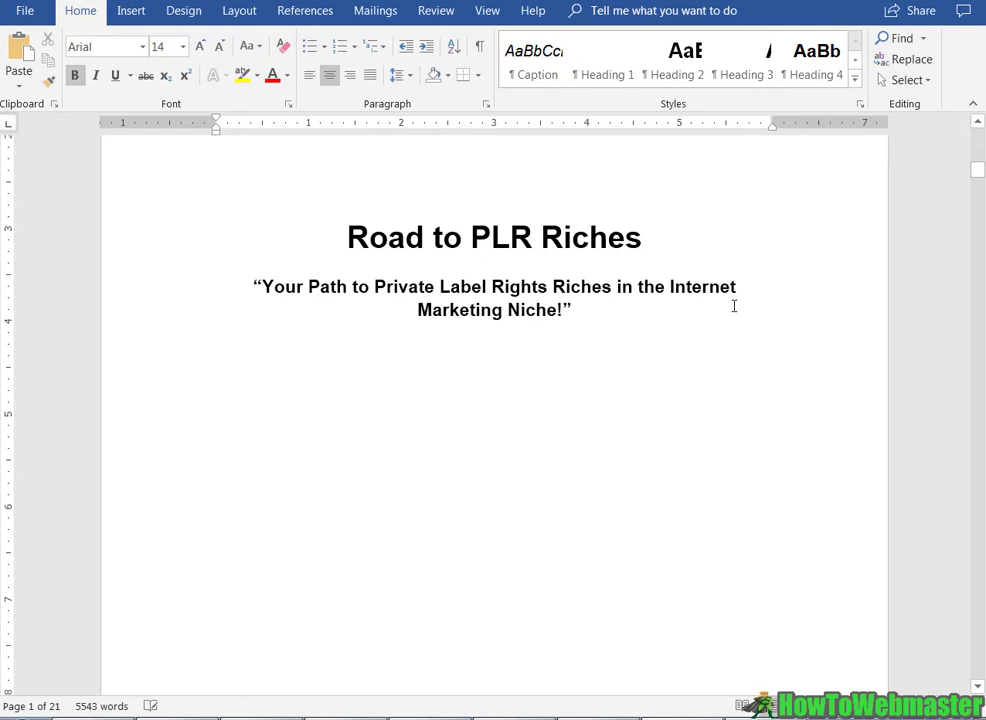
{"action": "scroll", "coordinate": [745, 300], "scroll_direction": "down", "scroll_amount": 5}
{"action": "scroll", "coordinate": [751, 297], "scroll_direction": "up", "scroll_amount": 5}
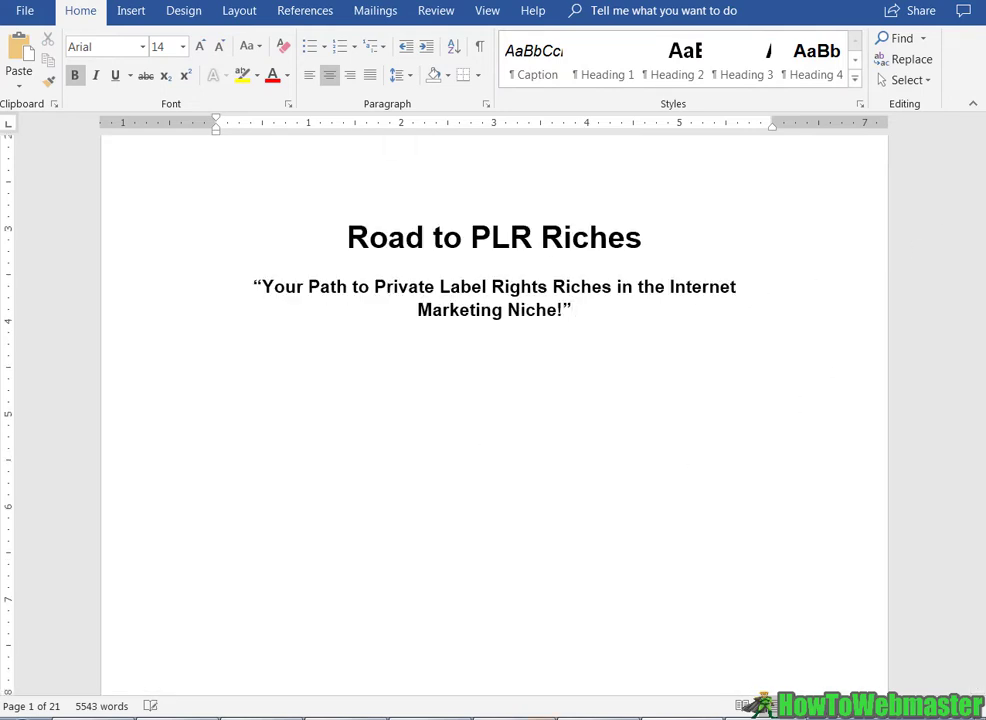
Step: Return to Explorer, browse into Source PSDs and open Ebook_Flat_1000pxl.psd in Photoshop
{"action": "key", "text": "alt+Tab"}
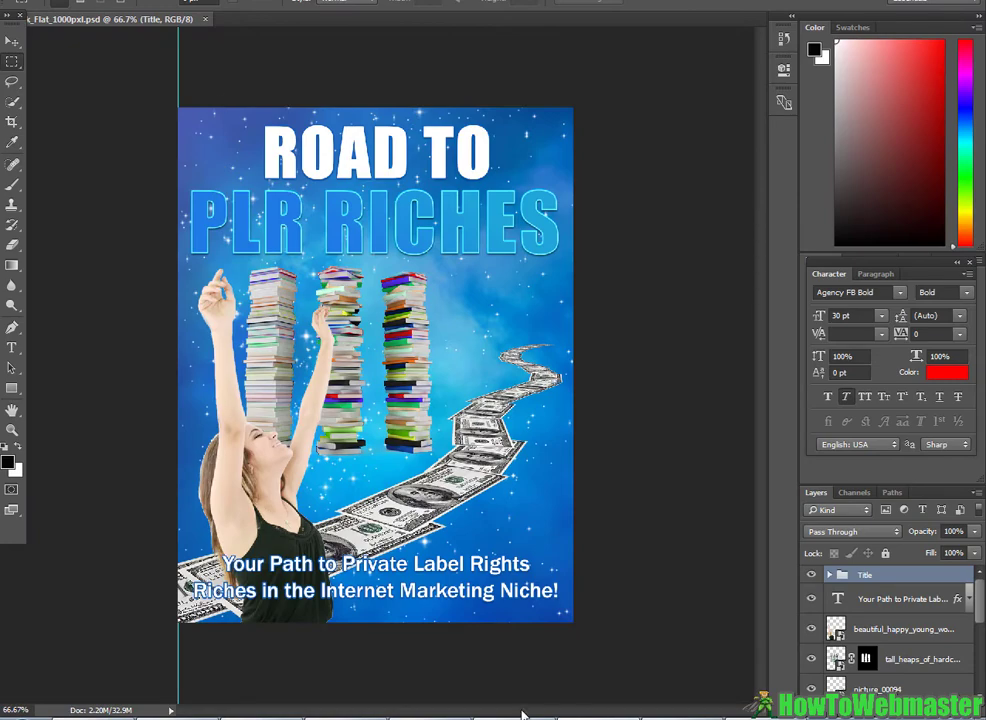
{"action": "key", "text": "alt+Tab"}
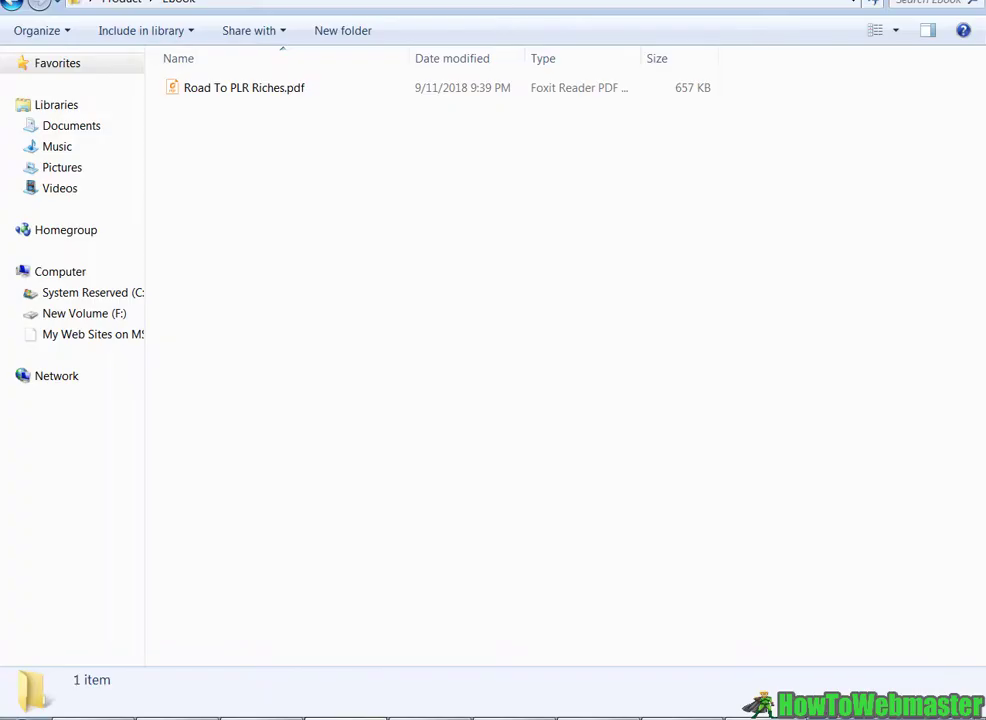
{"action": "left_click", "coordinate": [124, 4]}
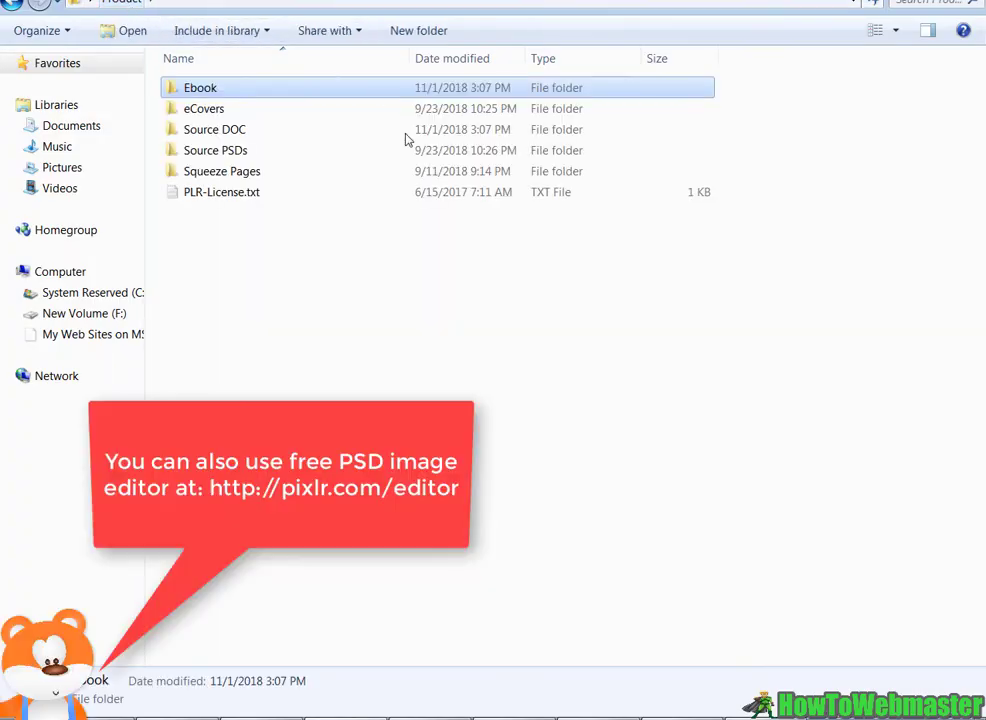
{"action": "double_click", "coordinate": [222, 152]}
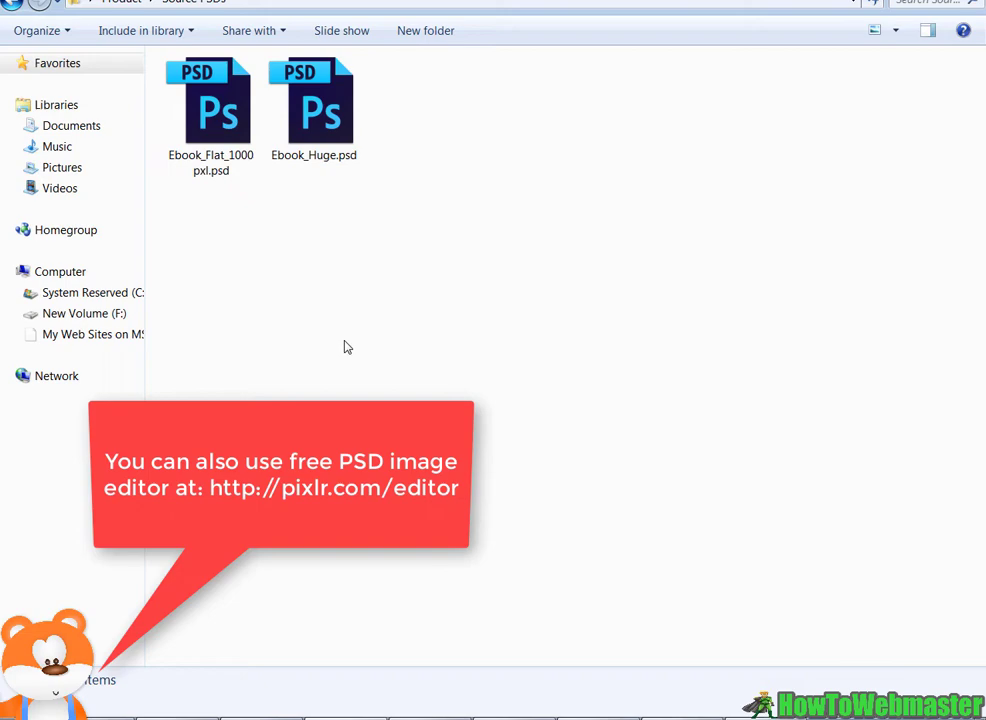
{"action": "double_click", "coordinate": [231, 158]}
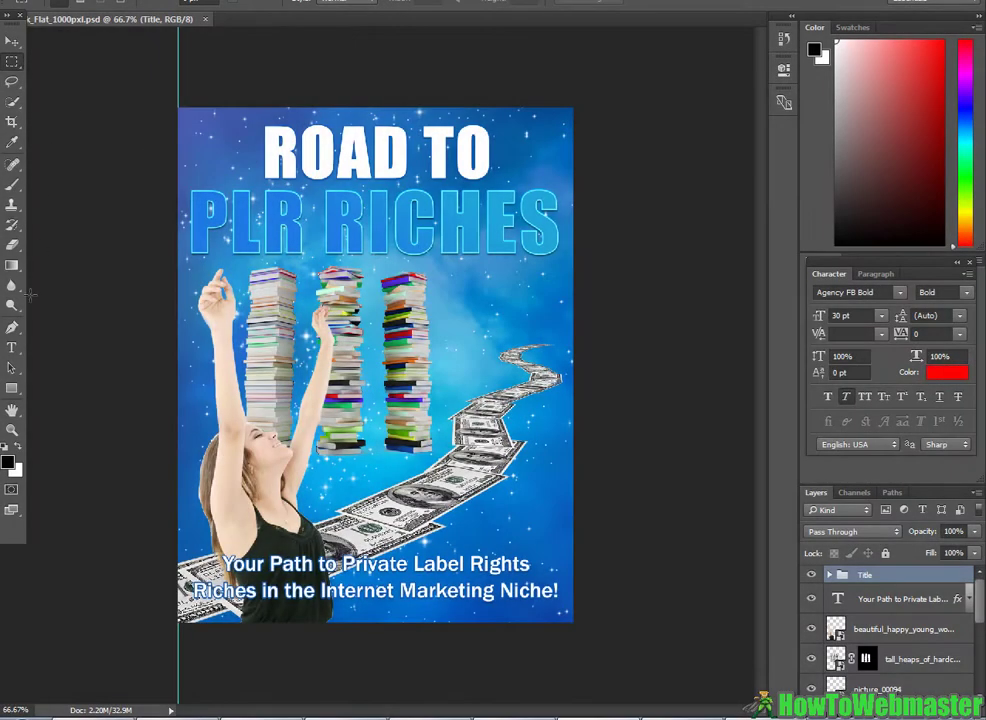
Step: Put the Type tool cursor in the ROAD TO title and compare the edit against the original cover
{"action": "left_click", "coordinate": [12, 347]}
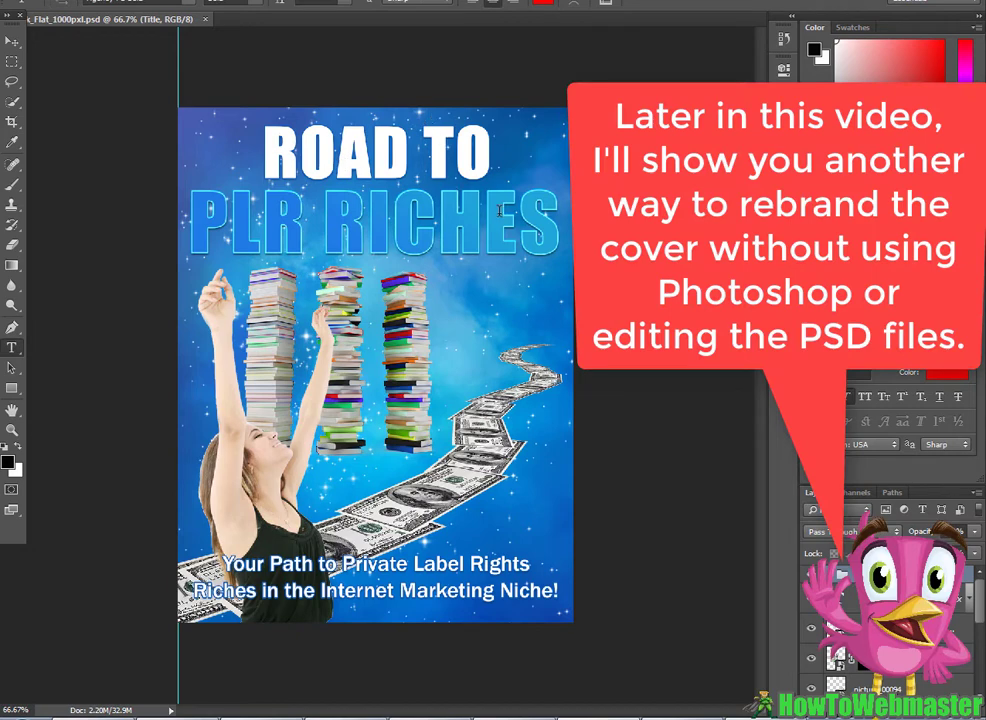
{"action": "left_click", "coordinate": [363, 160]}
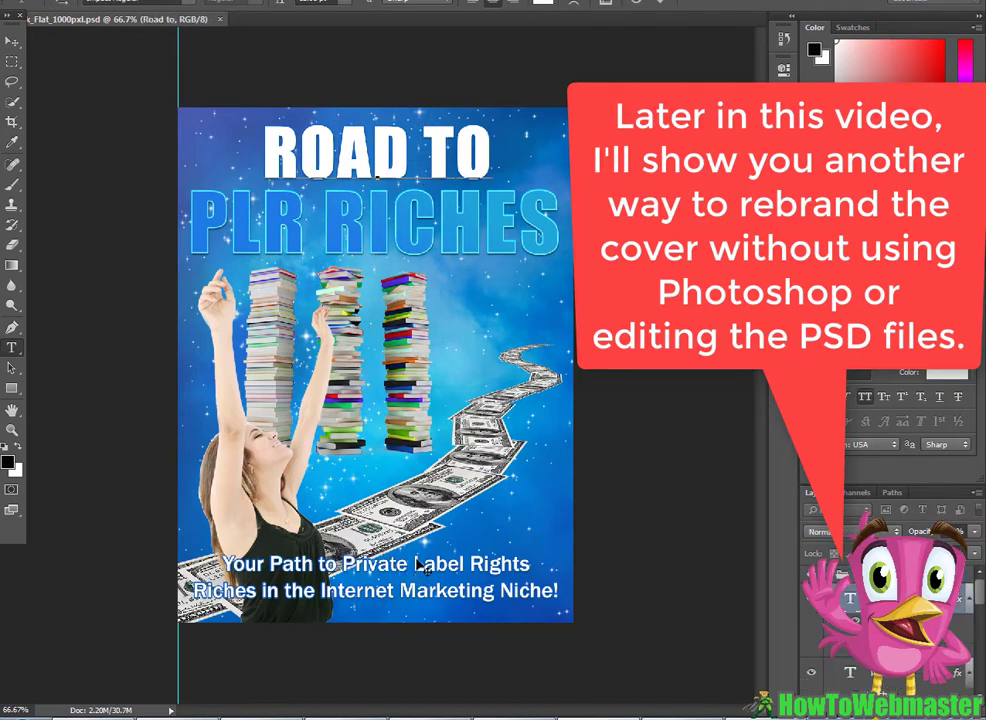
{"action": "left_click", "coordinate": [337, 160]}
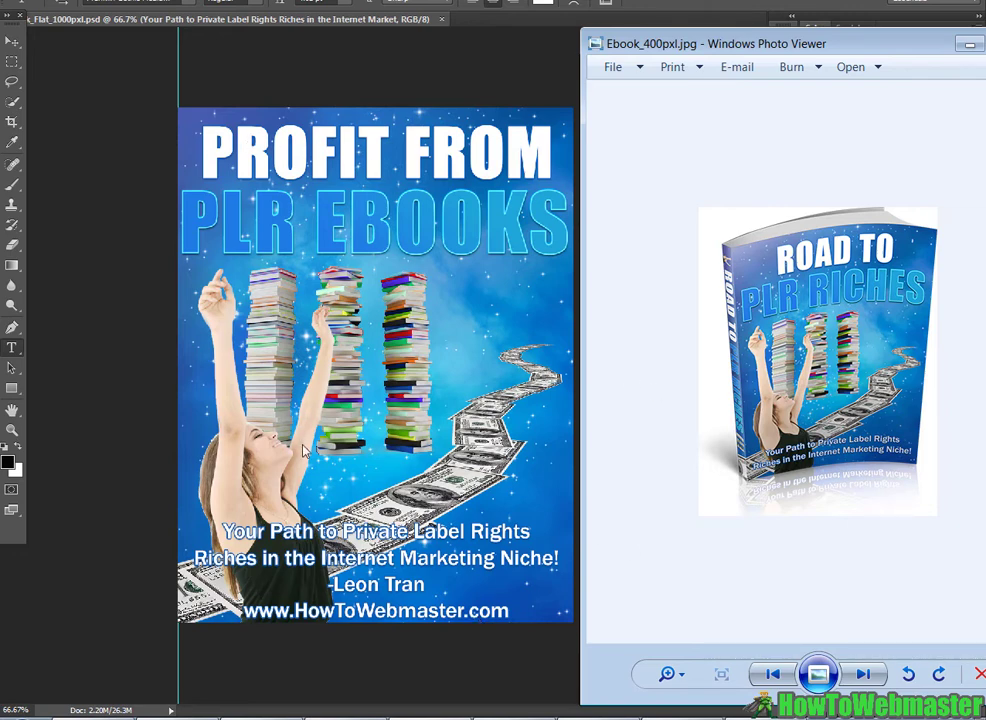
{"action": "key", "text": "alt+Tab"}
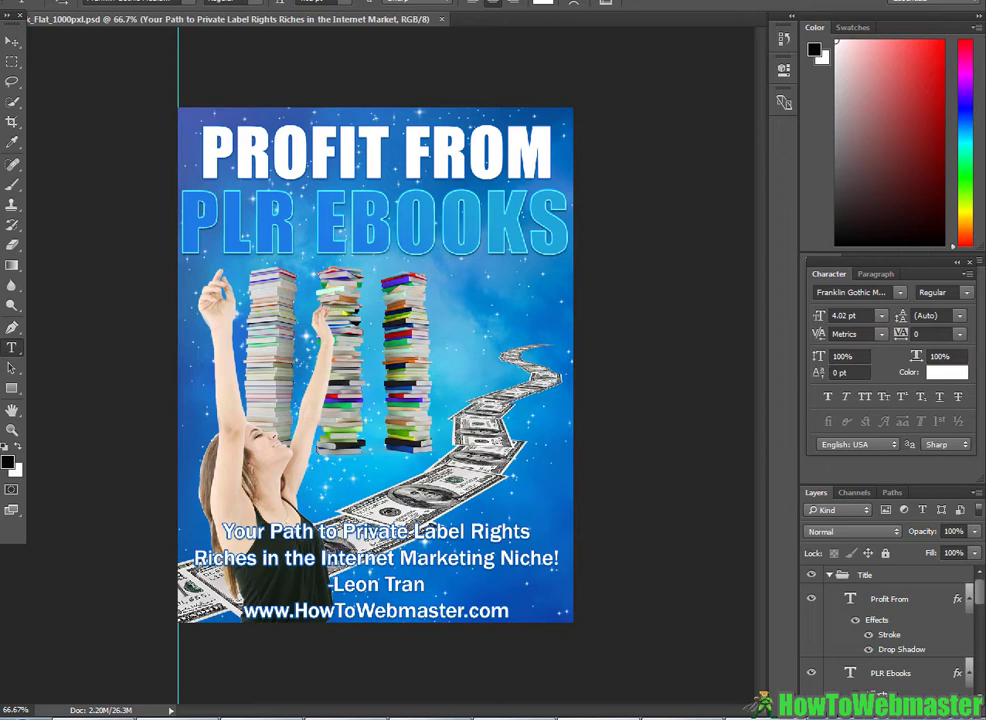
{"action": "key", "text": "alt+Tab"}
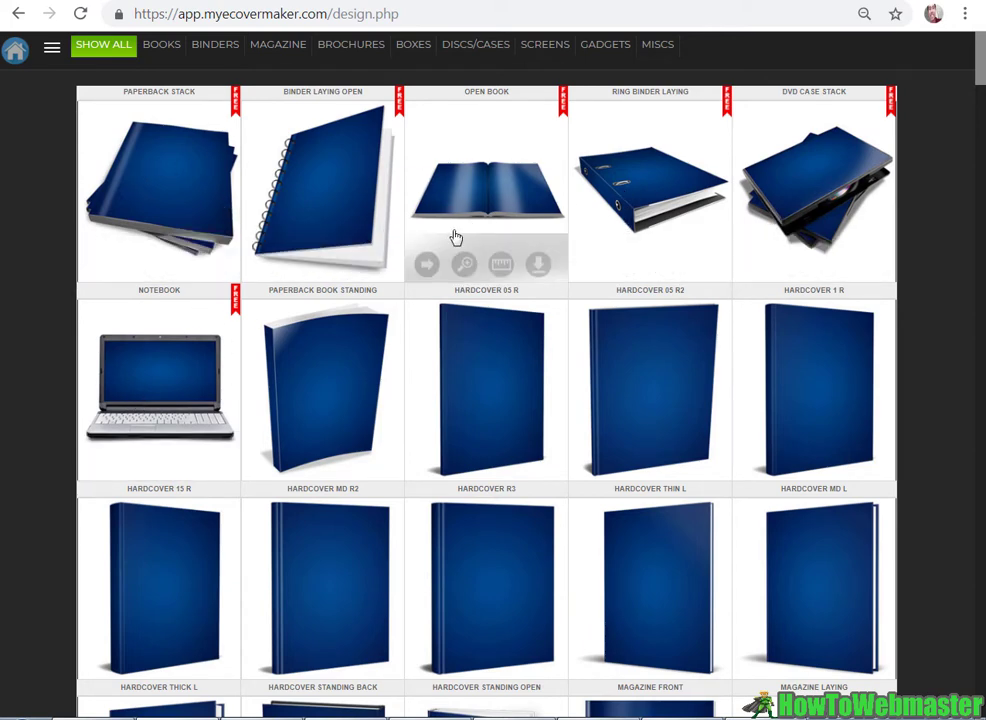
Step: Scroll the mockup gallery back to the top and choose the Binder Laying Open template
{"action": "scroll", "coordinate": [458, 240], "scroll_direction": "down", "scroll_amount": 3}
{"action": "scroll", "coordinate": [876, 121], "scroll_direction": "up", "scroll_amount": 3}
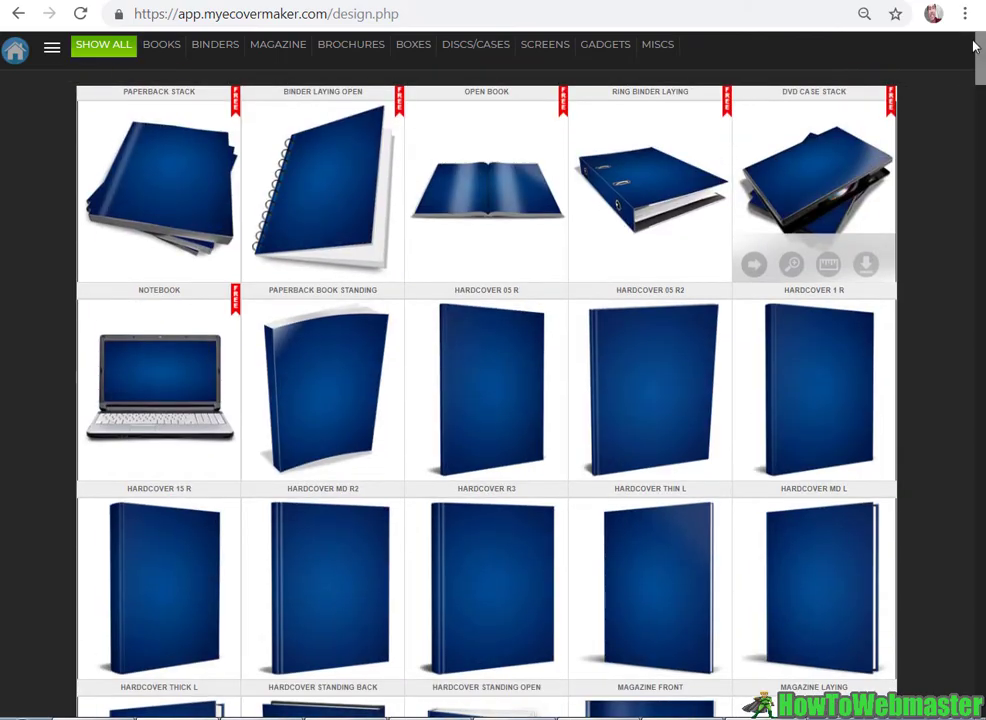
{"action": "scroll", "coordinate": [975, 106], "scroll_direction": "down", "scroll_amount": 10}
{"action": "scroll", "coordinate": [486, 400], "scroll_direction": "down", "scroll_amount": 20}
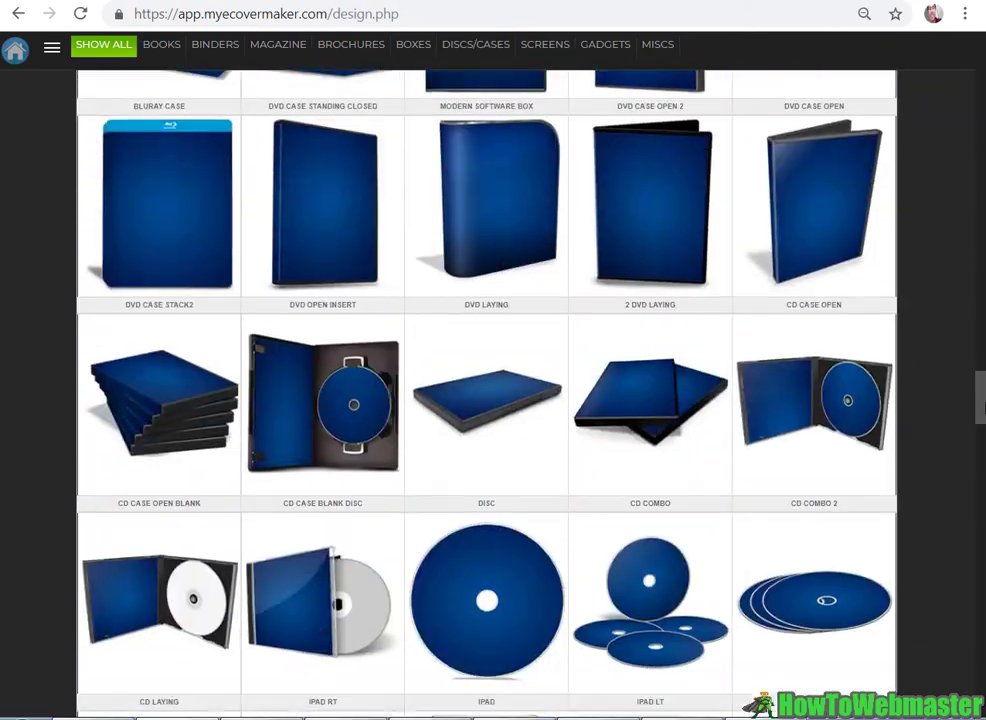
{"action": "scroll", "coordinate": [486, 380], "scroll_direction": "down", "scroll_amount": 20}
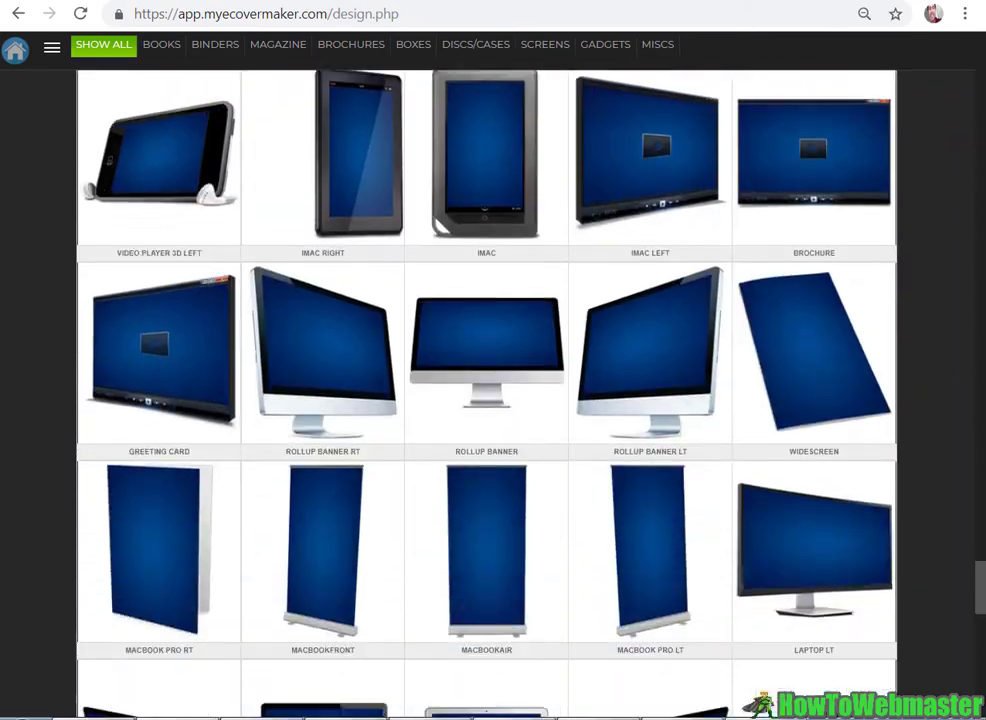
{"action": "scroll", "coordinate": [486, 380], "scroll_direction": "down", "scroll_amount": 3}
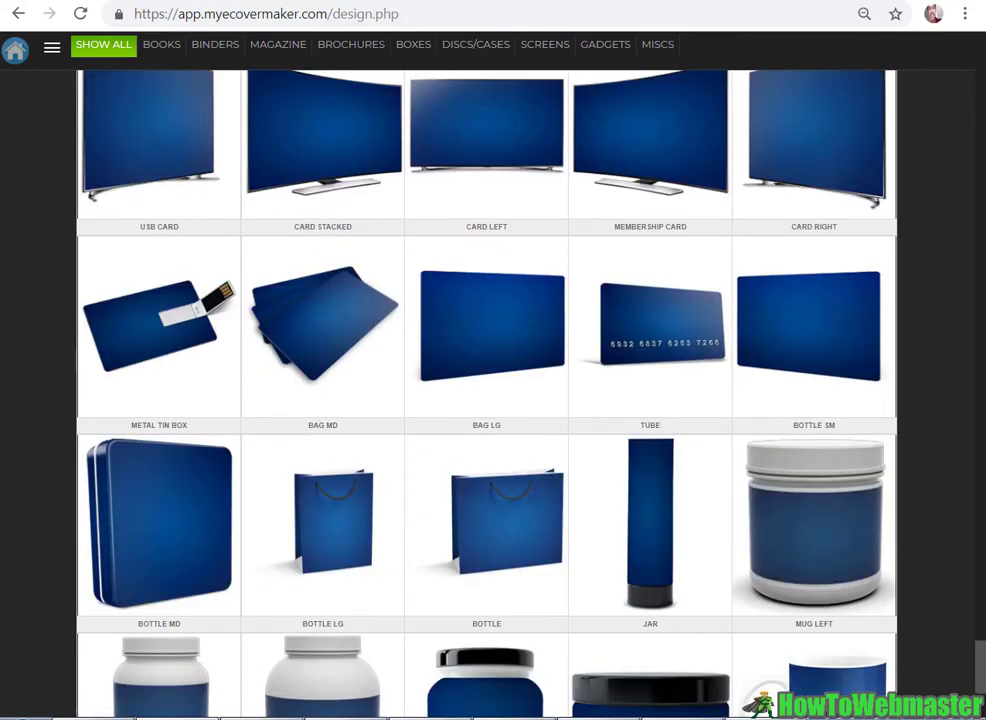
{"action": "scroll", "coordinate": [876, 559], "scroll_direction": "down", "scroll_amount": 5}
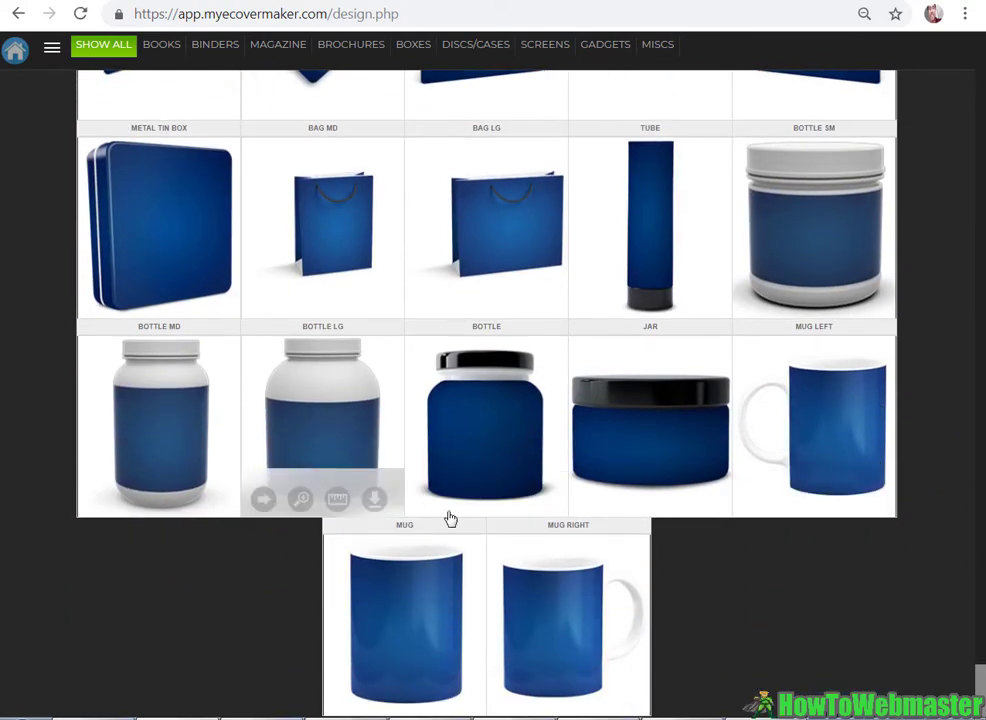
{"action": "mouse_move", "coordinate": [772, 471]}
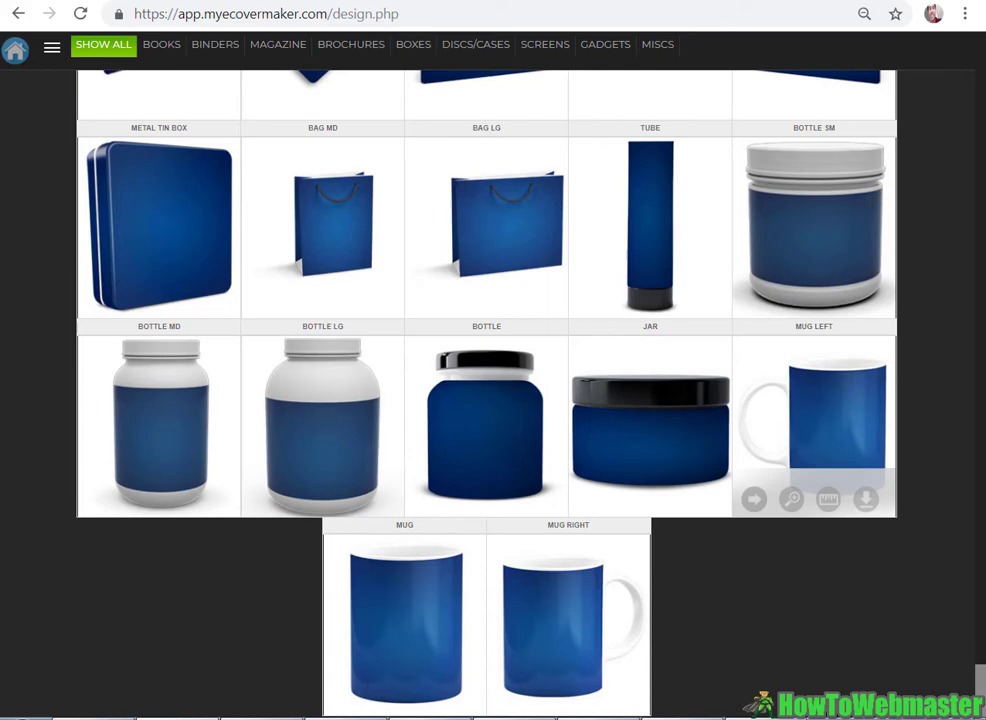
{"action": "left_click_drag", "start_coordinate": [980, 678], "coordinate": [980, 72]}
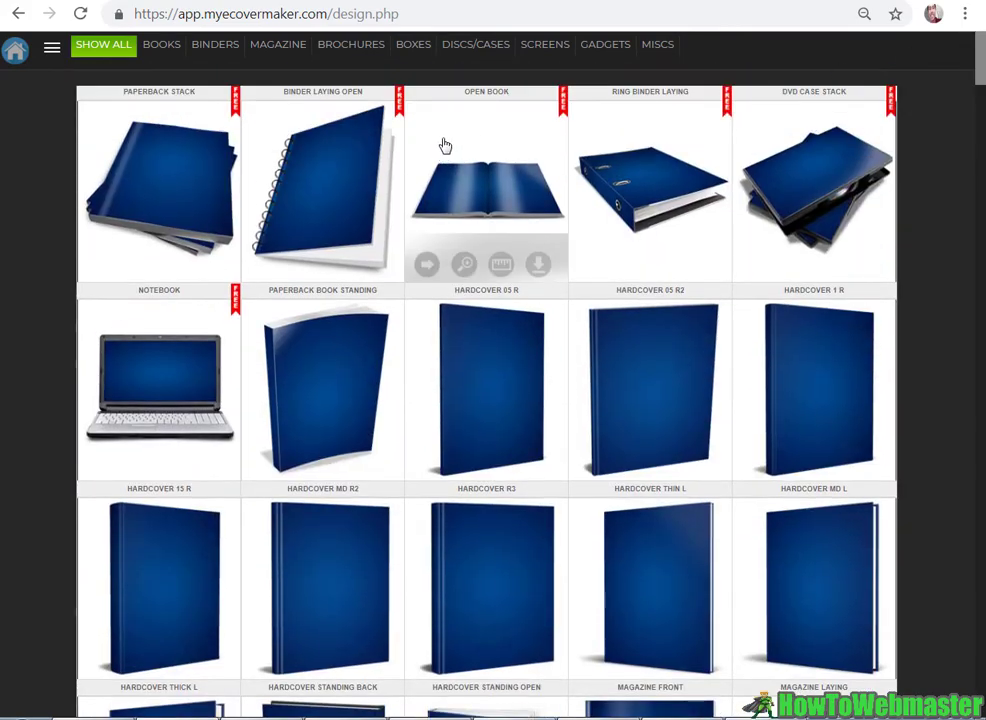
{"action": "mouse_move", "coordinate": [808, 196]}
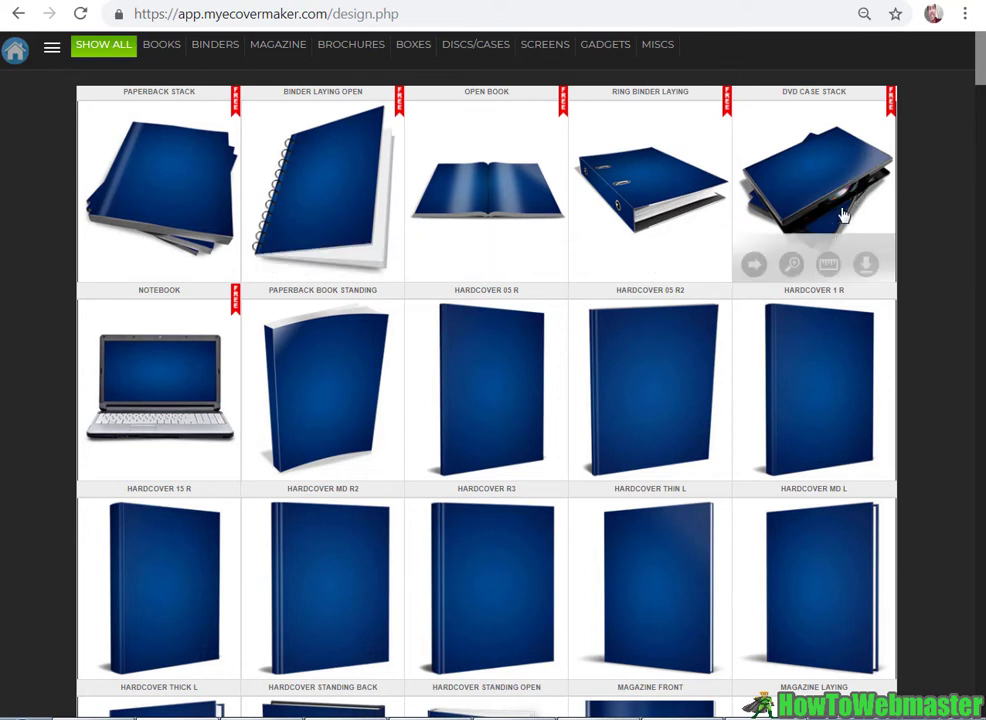
{"action": "mouse_move", "coordinate": [189, 359]}
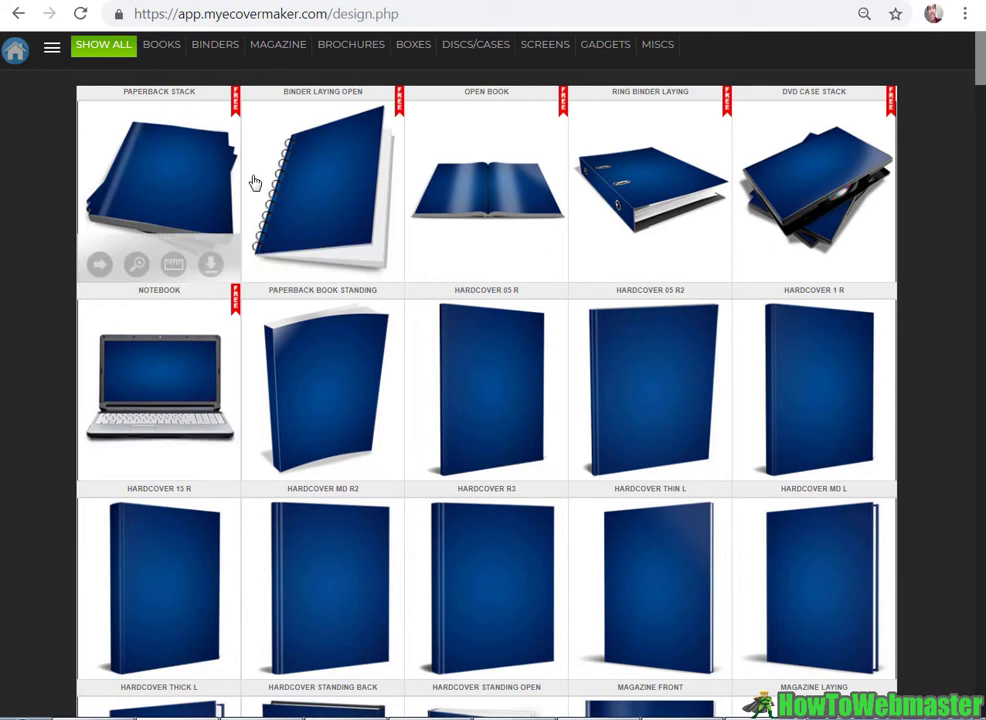
{"action": "mouse_move", "coordinate": [308, 176]}
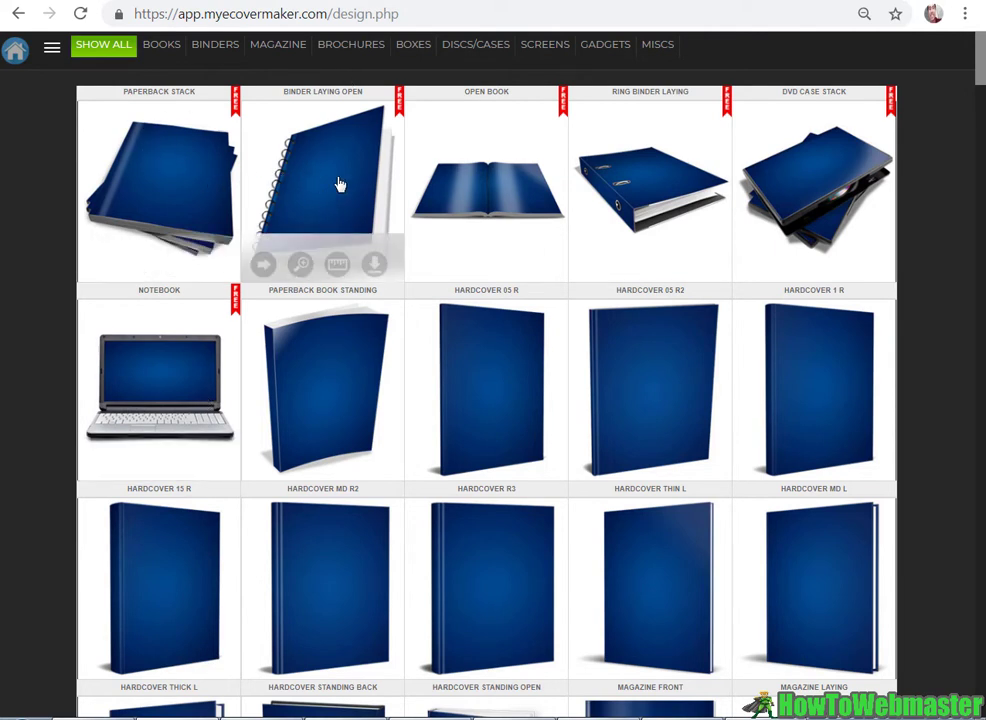
{"action": "left_click", "coordinate": [338, 184]}
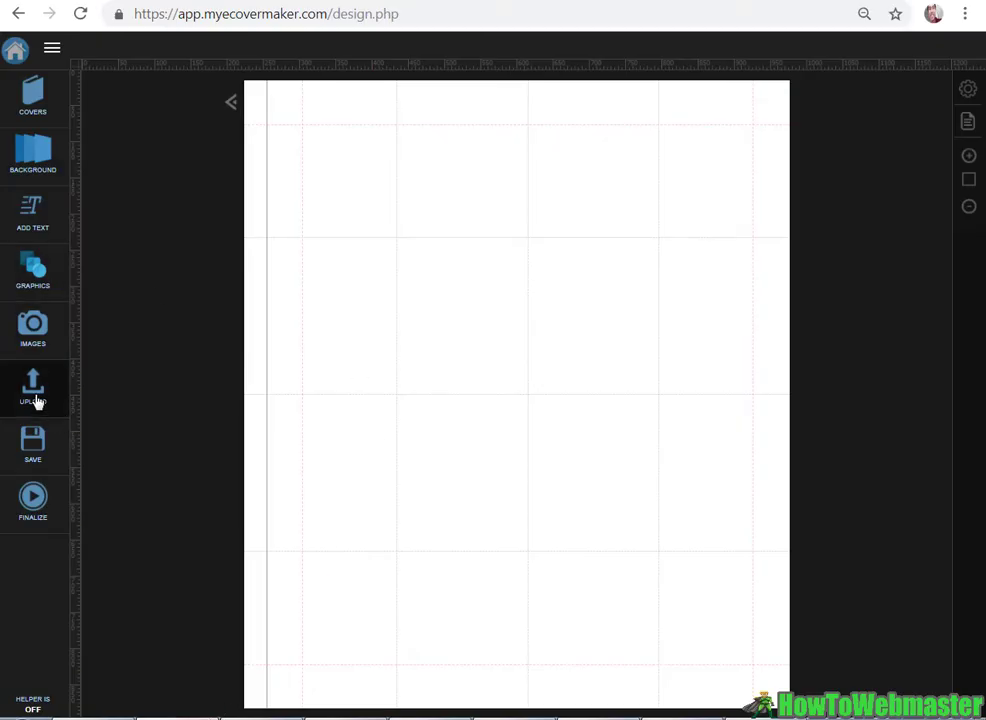
Step: Upload Ebook_Flat_1000pxl.jpg by dropping it on the upload area, then place it on the canvas
{"action": "left_click", "coordinate": [33, 388]}
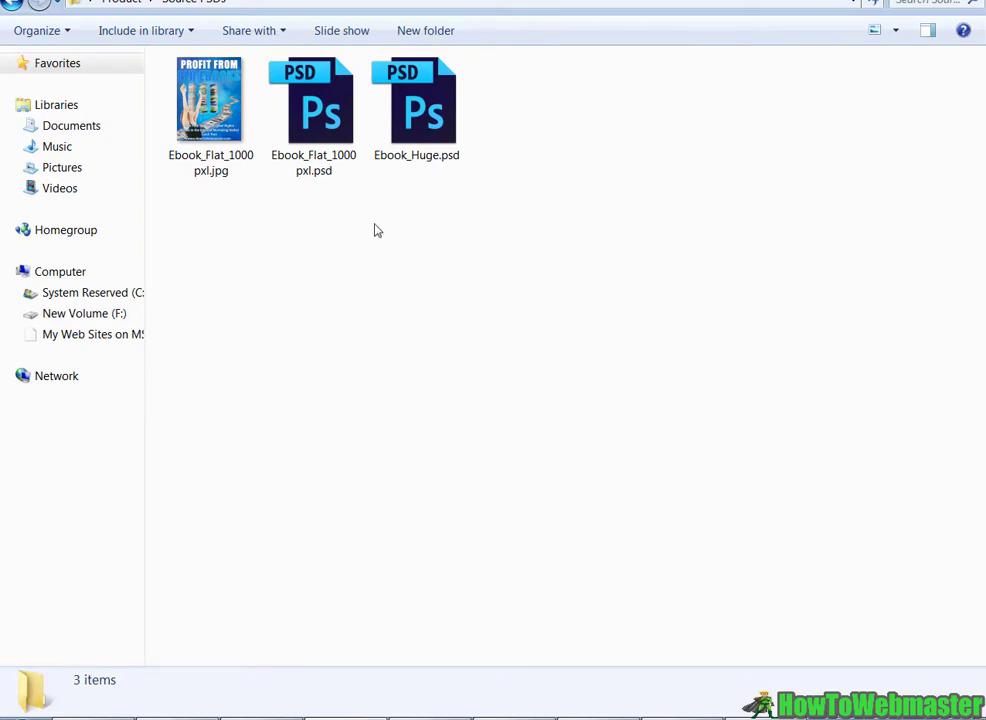
{"action": "left_click", "coordinate": [212, 115]}
{"action": "left_click_drag", "start_coordinate": [212, 115], "coordinate": [657, 133]}
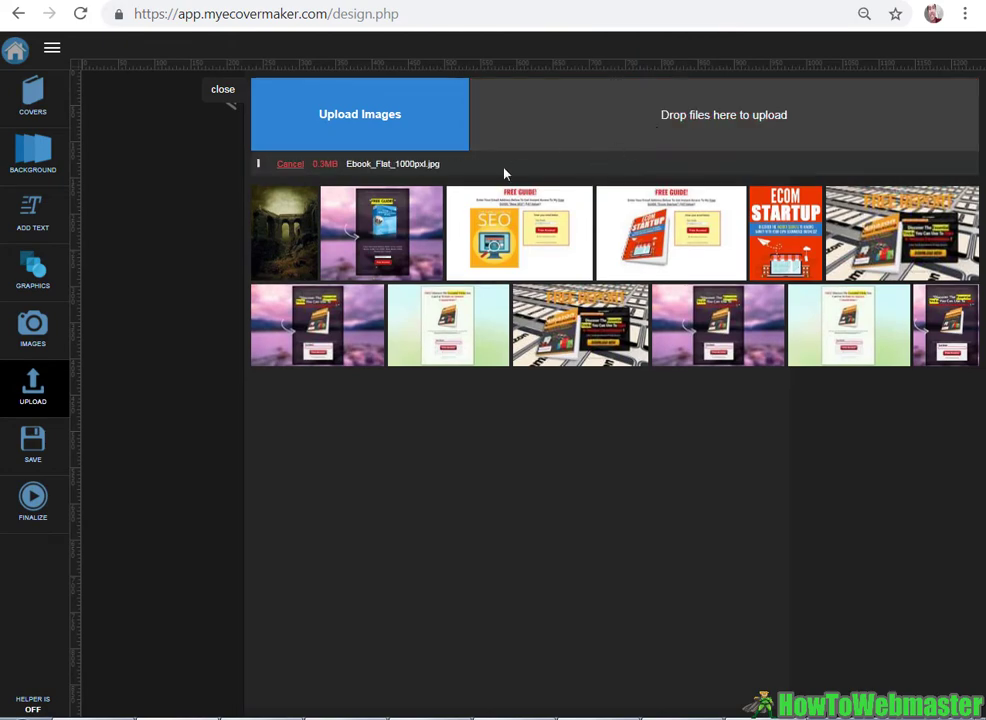
{"action": "left_click", "coordinate": [391, 172]}
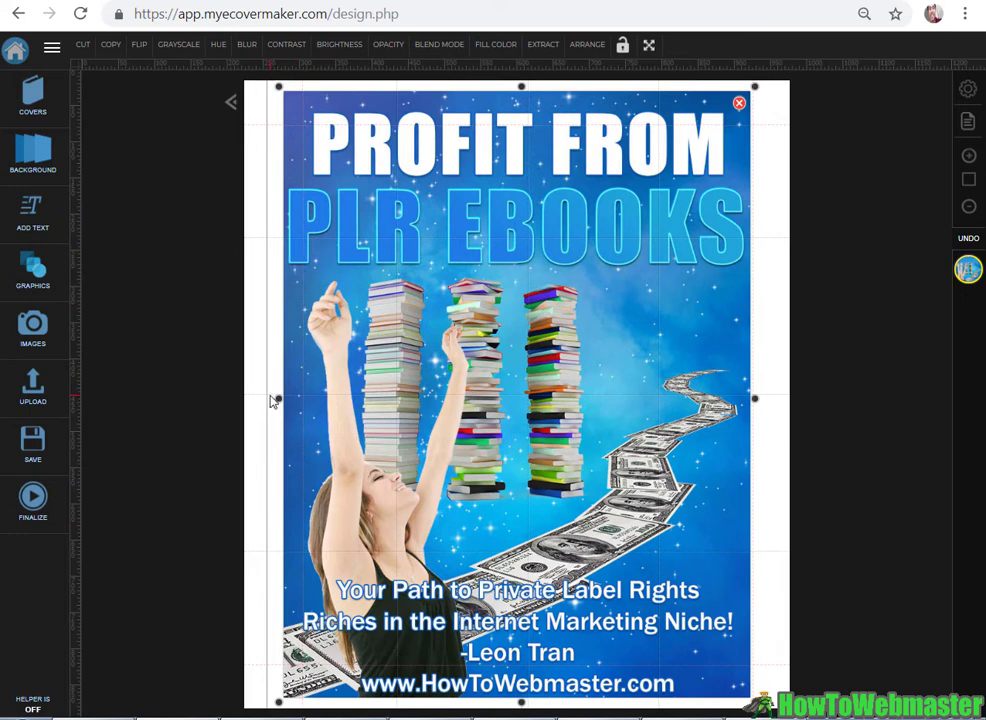
Step: Drag the cover image's left, right, top and bottom edges out to the canvas borders
{"action": "left_click_drag", "start_coordinate": [276, 398], "coordinate": [237, 398]}
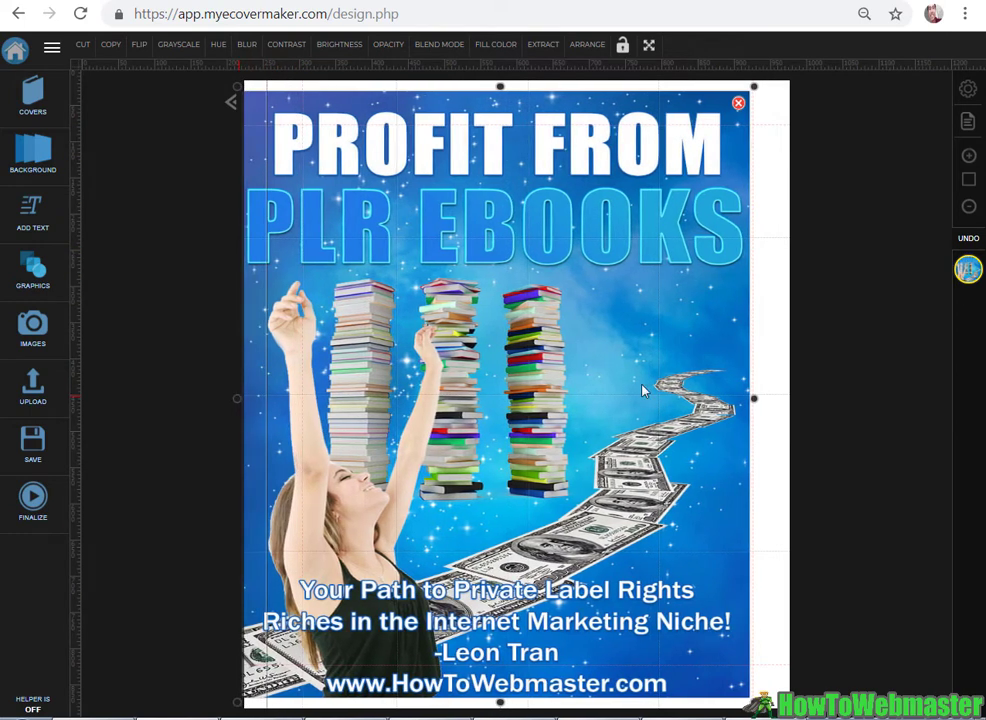
{"action": "left_click_drag", "start_coordinate": [754, 398], "coordinate": [797, 402]}
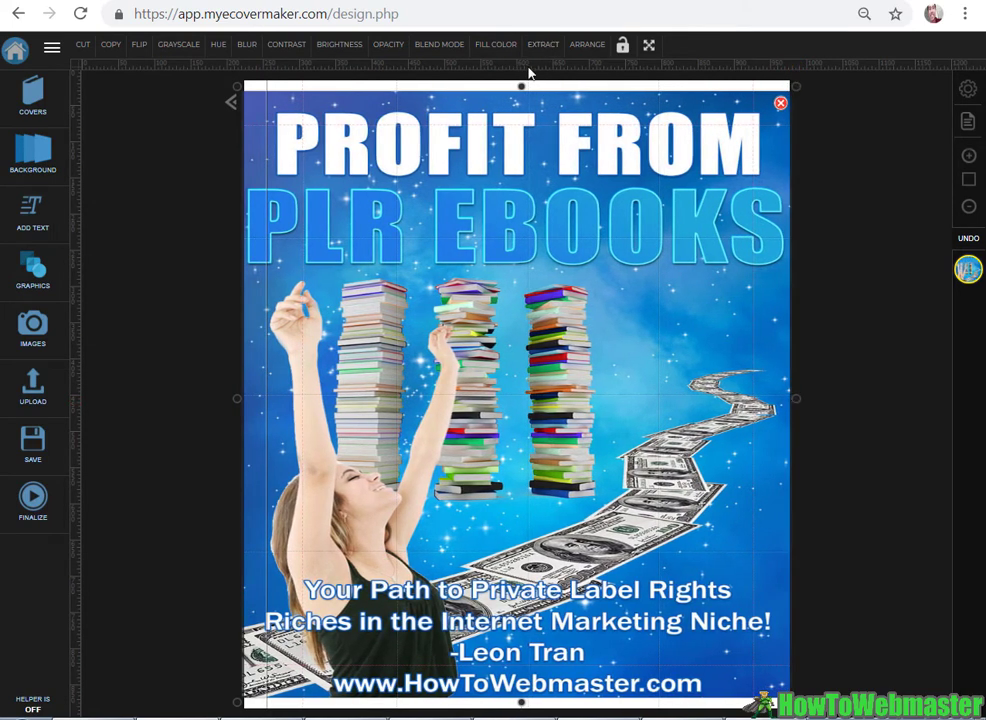
{"action": "left_click_drag", "start_coordinate": [520, 86], "coordinate": [521, 75]}
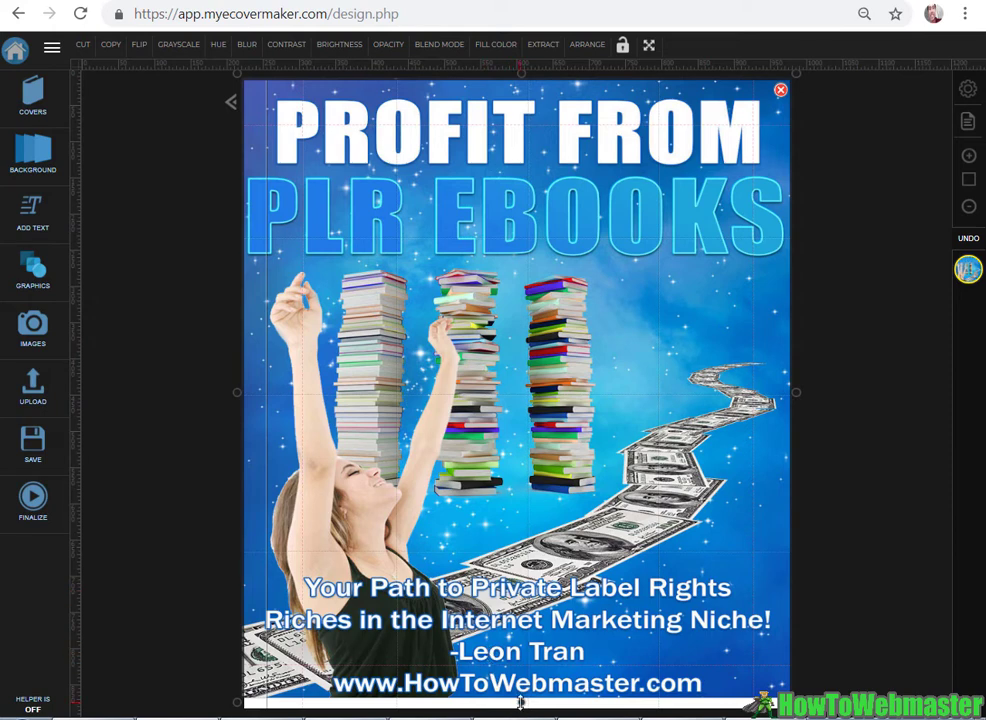
{"action": "left_click_drag", "start_coordinate": [521, 702], "coordinate": [525, 713]}
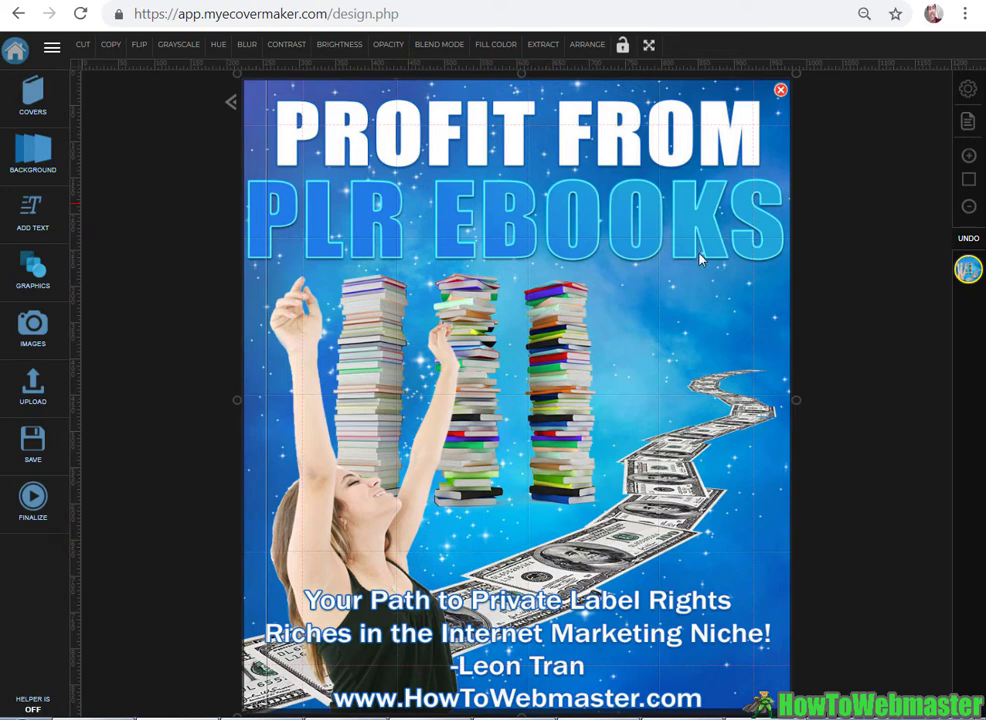
Step: Finalize the spiral-binder design and download the 3D PNG render
{"action": "left_click", "coordinate": [31, 518]}
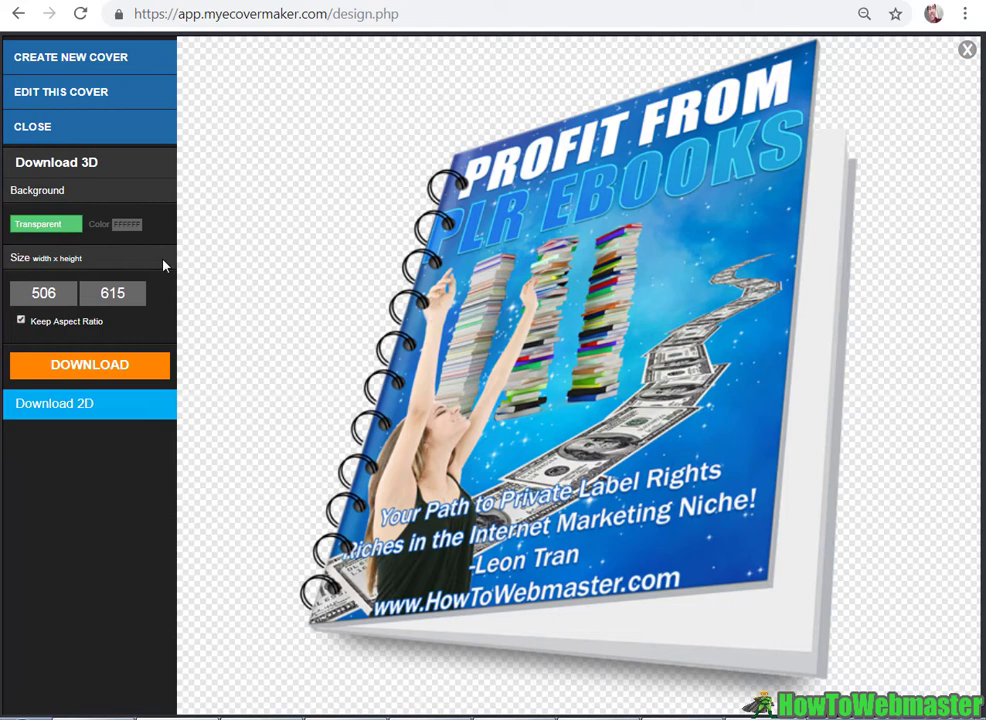
{"action": "left_click", "coordinate": [84, 161]}
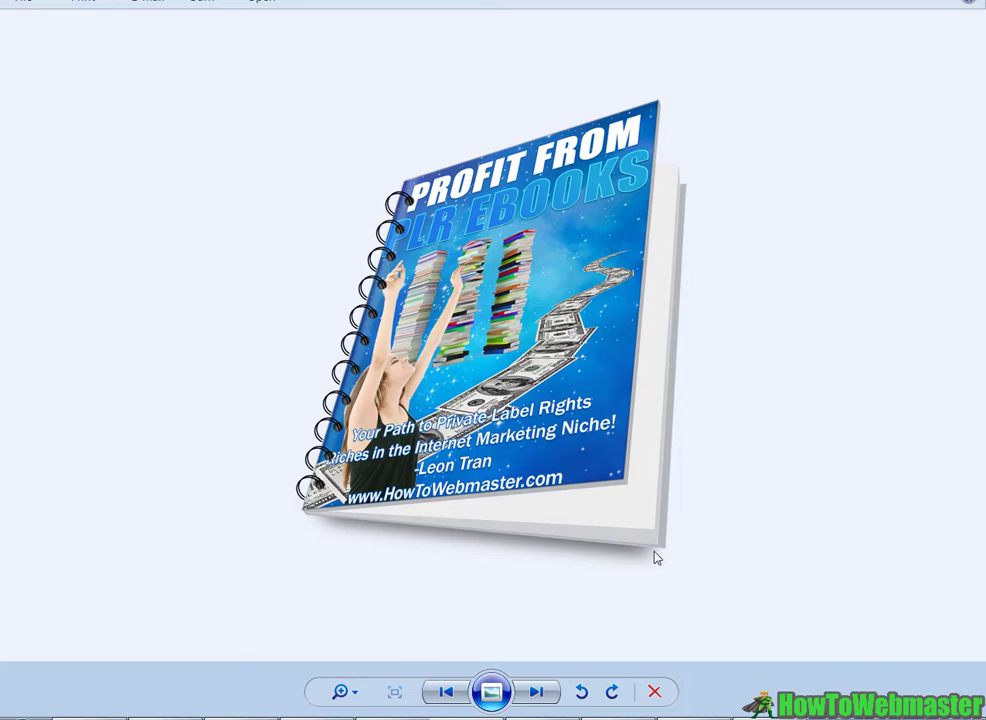
Step: Return to the Road to PLR Riches document and bring page 1's cover into view
{"action": "mouse_move", "coordinate": [690, 717]}
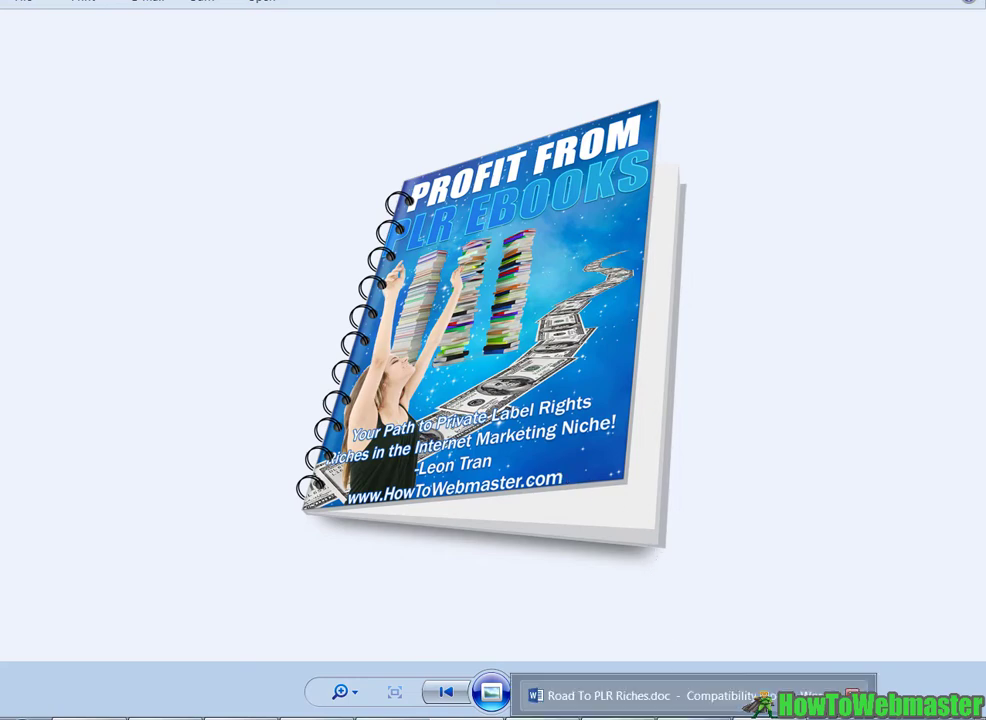
{"action": "left_click", "coordinate": [650, 695]}
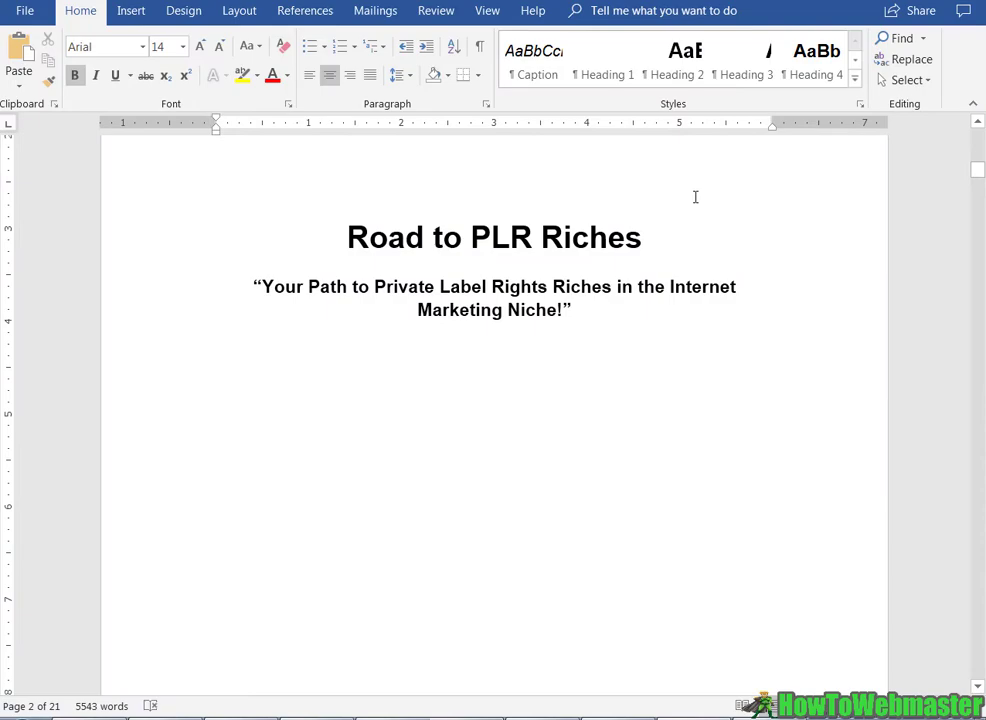
{"action": "left_click_drag", "start_coordinate": [980, 175], "coordinate": [980, 138]}
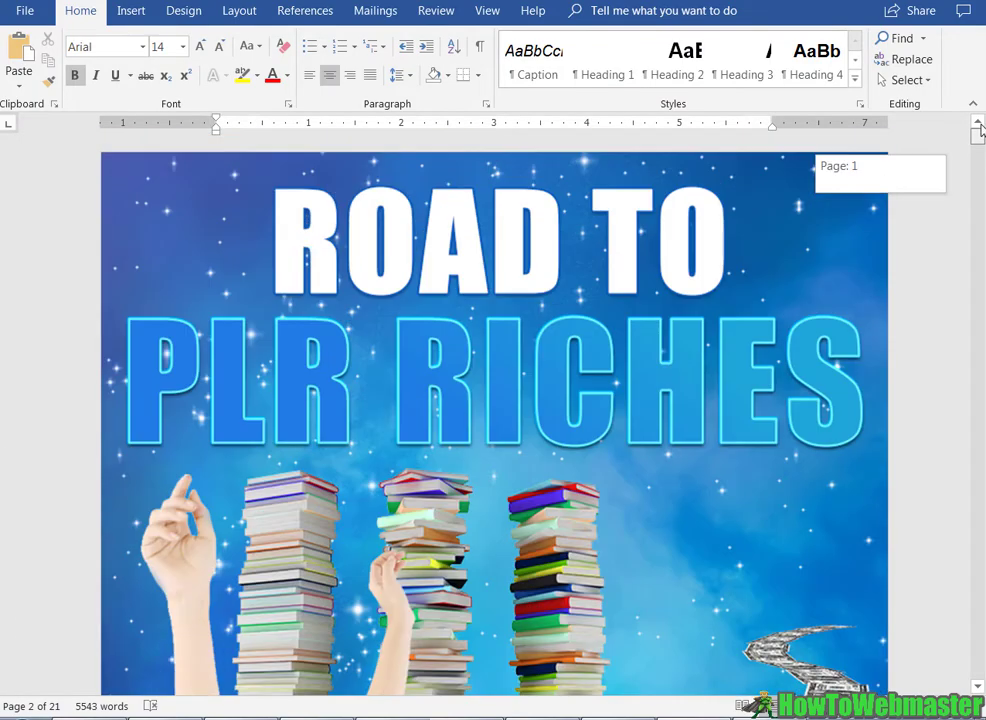
{"action": "scroll", "coordinate": [515, 300], "scroll_direction": "down", "scroll_amount": 2}
{"action": "scroll", "coordinate": [528, 288], "scroll_direction": "up", "scroll_amount": 1}
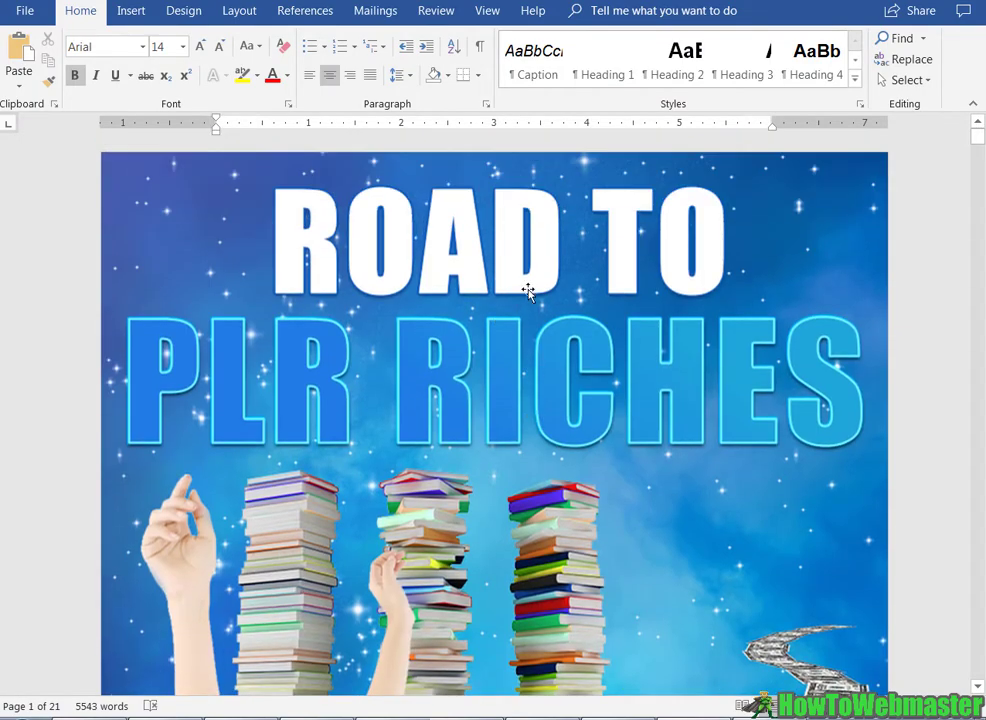
{"action": "scroll", "coordinate": [528, 317], "scroll_direction": "down", "scroll_amount": 4}
{"action": "scroll", "coordinate": [529, 319], "scroll_direction": "up", "scroll_amount": 4}
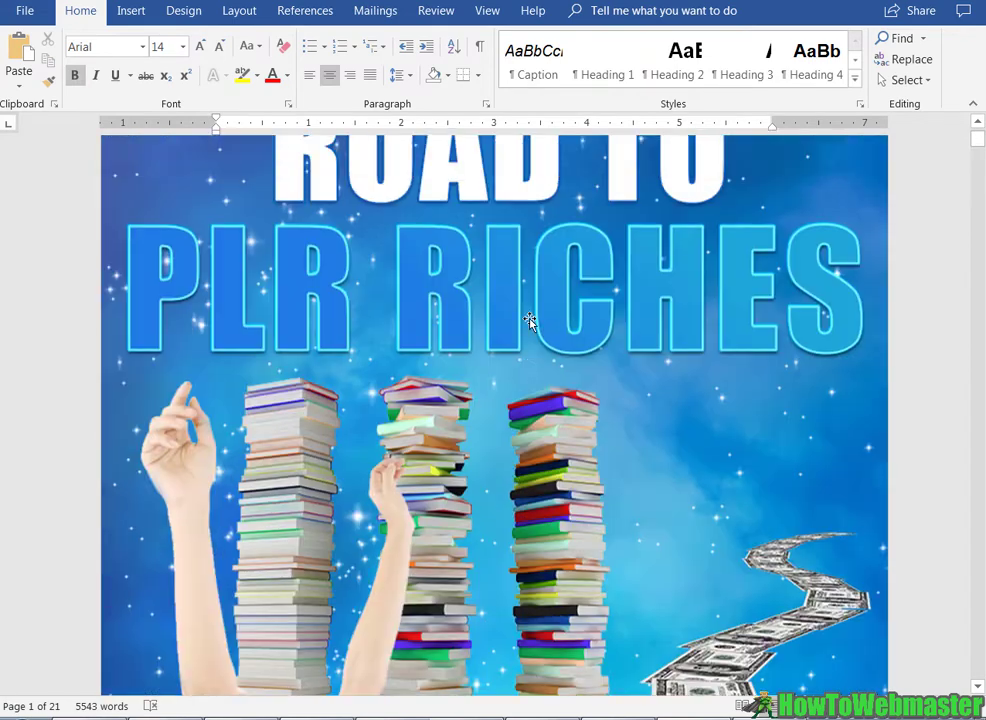
Step: Enlarge the page 1 cover picture to 8.18" high by 6.53" wide
{"action": "left_click", "coordinate": [529, 319]}
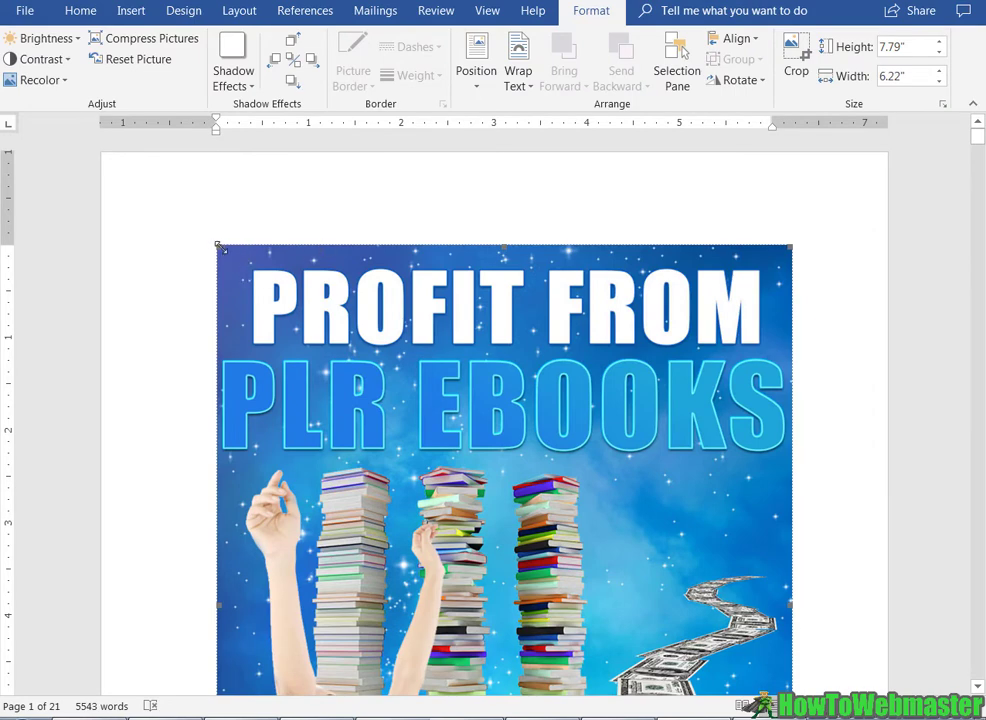
{"action": "left_click_drag", "start_coordinate": [196, 246], "coordinate": [189, 222]}
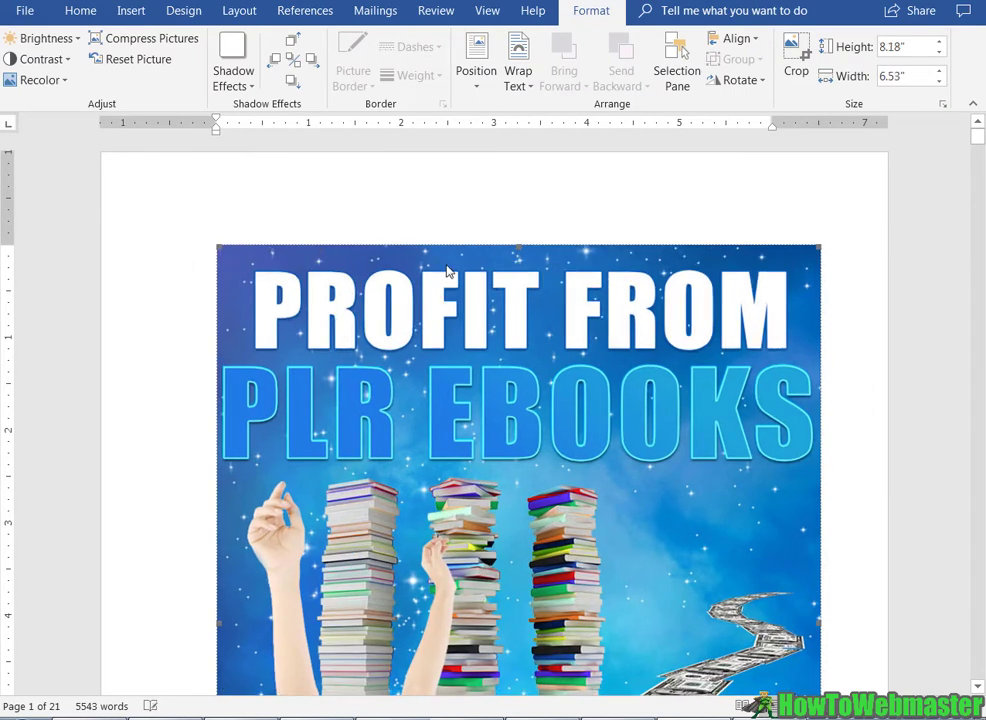
{"action": "scroll", "coordinate": [449, 271], "scroll_direction": "down", "scroll_amount": 2}
{"action": "scroll", "coordinate": [449, 271], "scroll_direction": "down", "scroll_amount": 8}
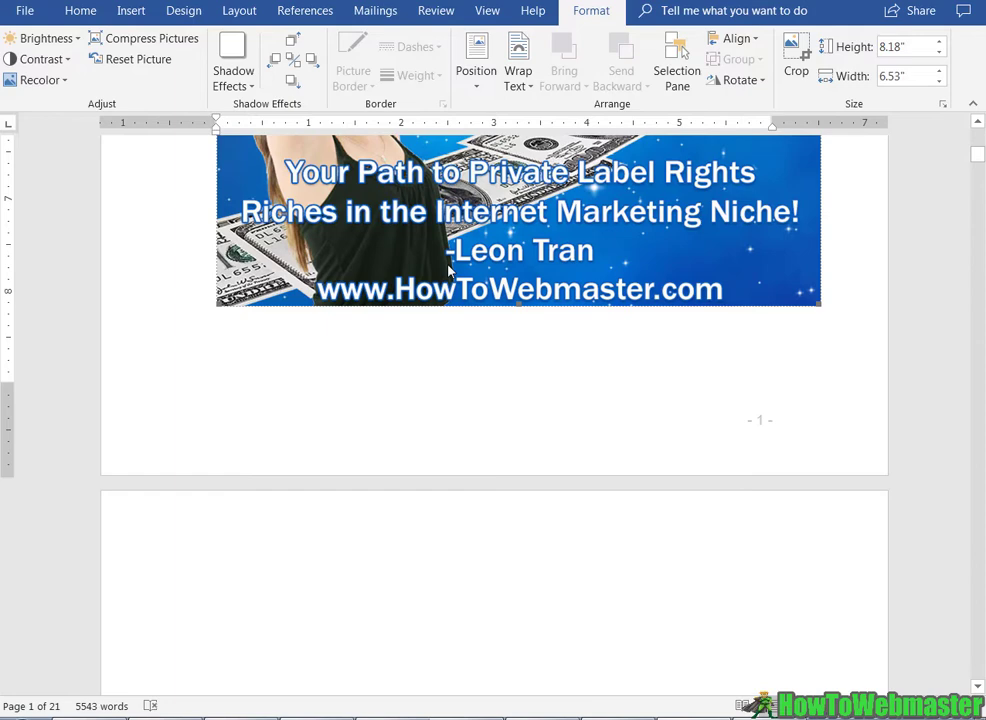
{"action": "scroll", "coordinate": [555, 277], "scroll_direction": "up", "scroll_amount": 1}
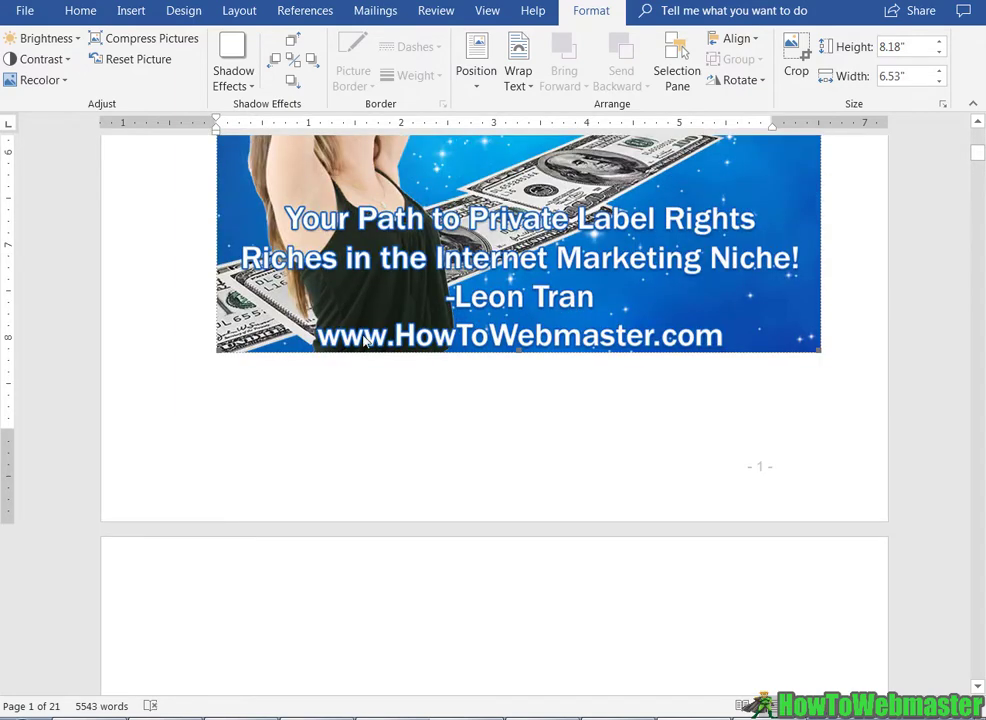
{"action": "scroll", "coordinate": [580, 338], "scroll_direction": "down", "scroll_amount": 12}
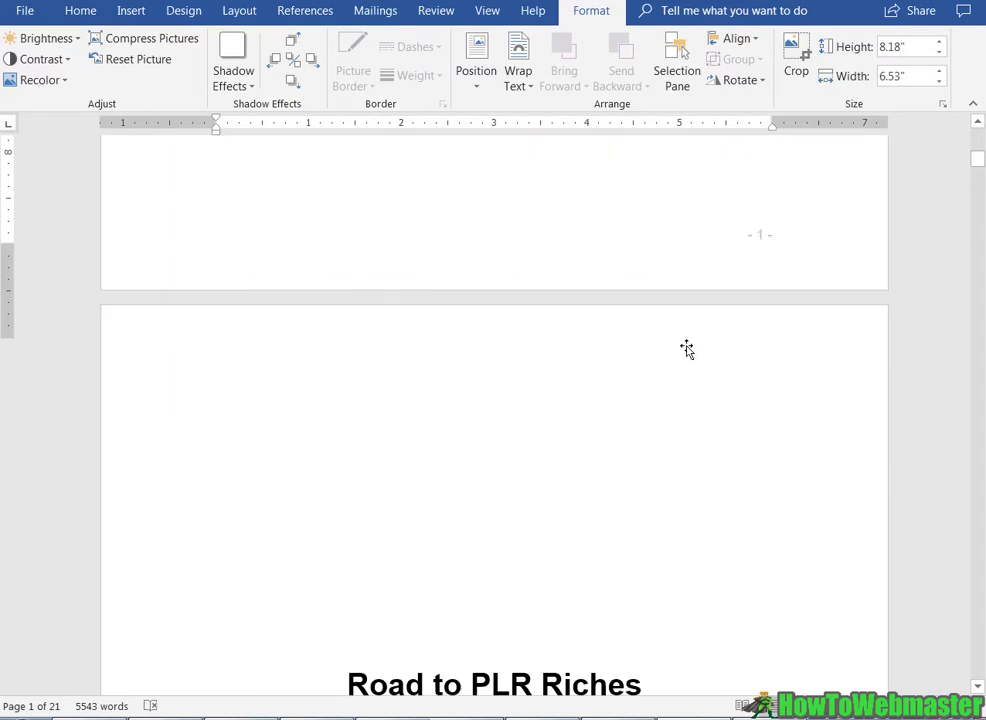
Step: Paste the author credit and website link, centered below the subtitle
{"action": "left_click", "coordinate": [586, 425]}
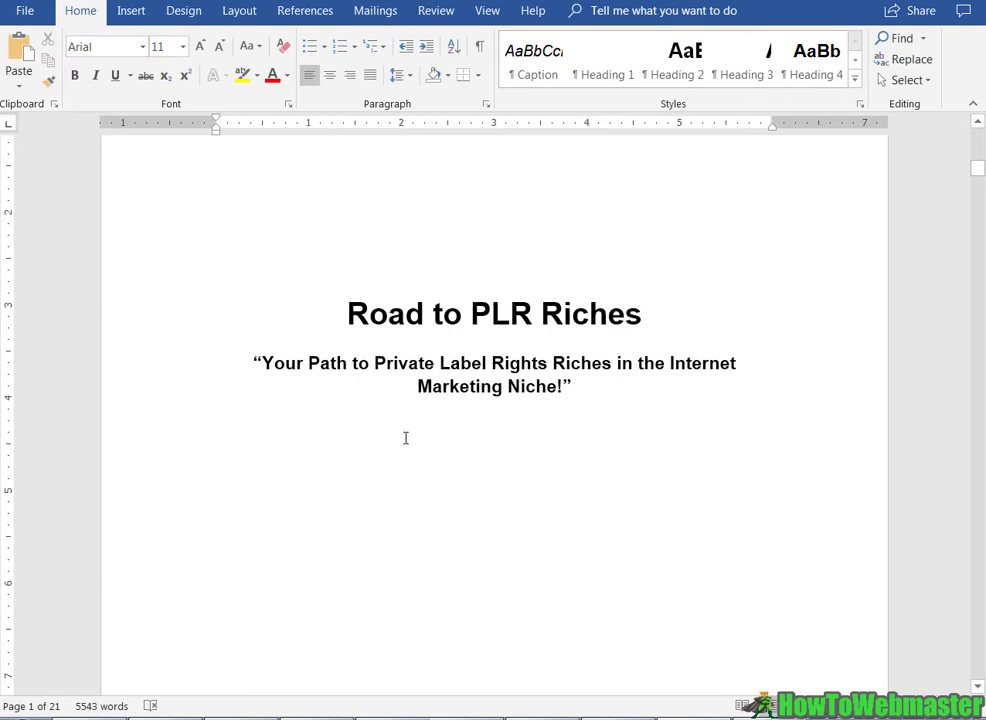
{"action": "scroll", "coordinate": [440, 400], "scroll_direction": "down", "scroll_amount": 3}
{"action": "left_click", "coordinate": [330, 76]}
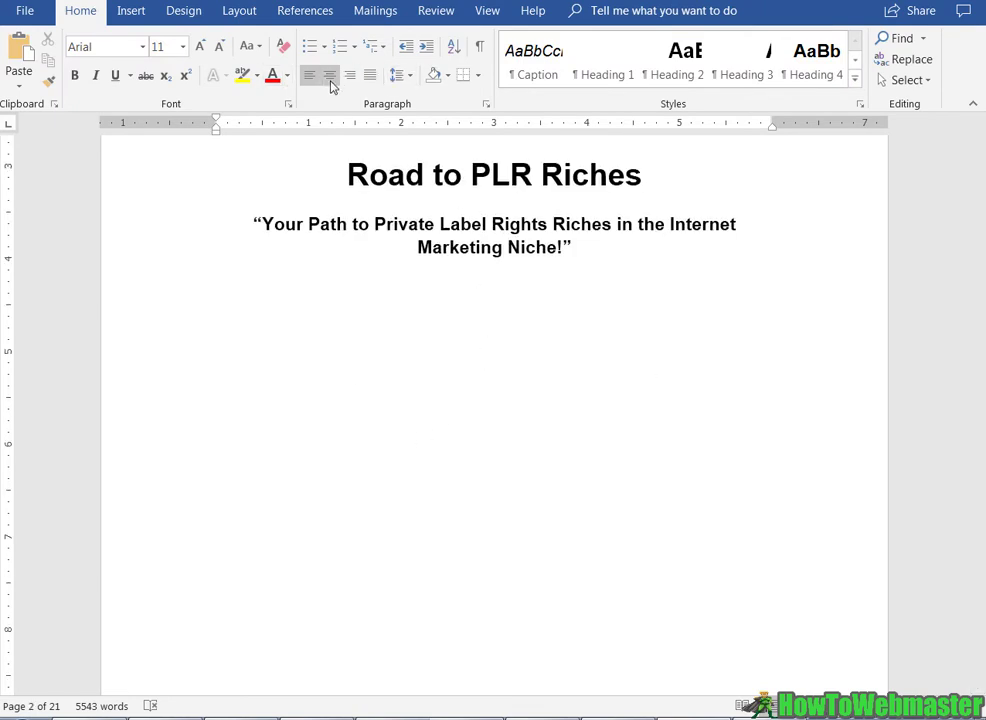
{"action": "type", "text": "-Leon Tran https://howtowebmaster.com"}
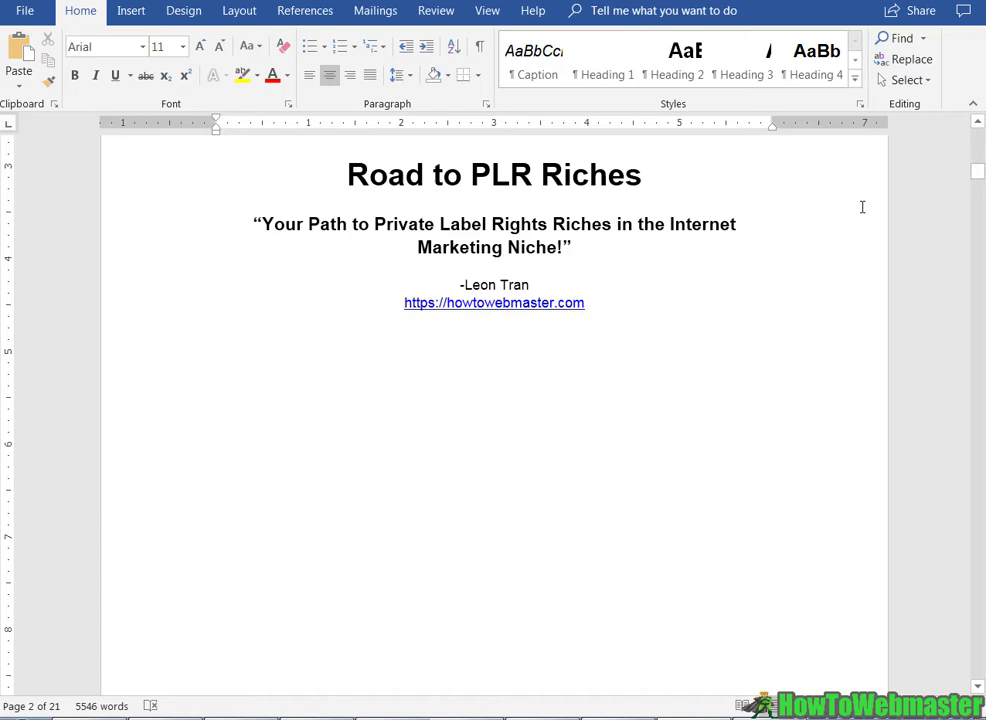
{"action": "mouse_move", "coordinate": [975, 177]}
{"action": "left_mouse_down"}
{"action": "mouse_move", "coordinate": [979, 222]}
{"action": "mouse_move", "coordinate": [977, 175]}
{"action": "left_mouse_up"}
Step: Replace the title 'Road to PLR Riches' with 'Profit From PLR Ebooks' and add a line after the tagline
{"action": "left_click", "coordinate": [605, 286]}
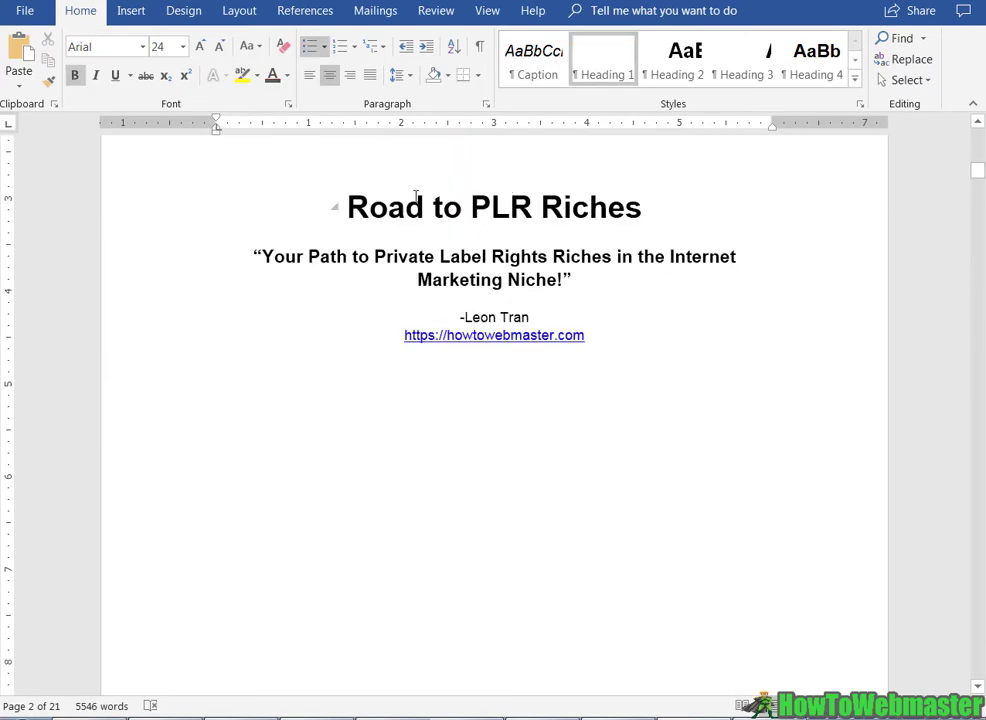
{"action": "left_click_drag", "start_coordinate": [350, 207], "coordinate": [655, 208]}
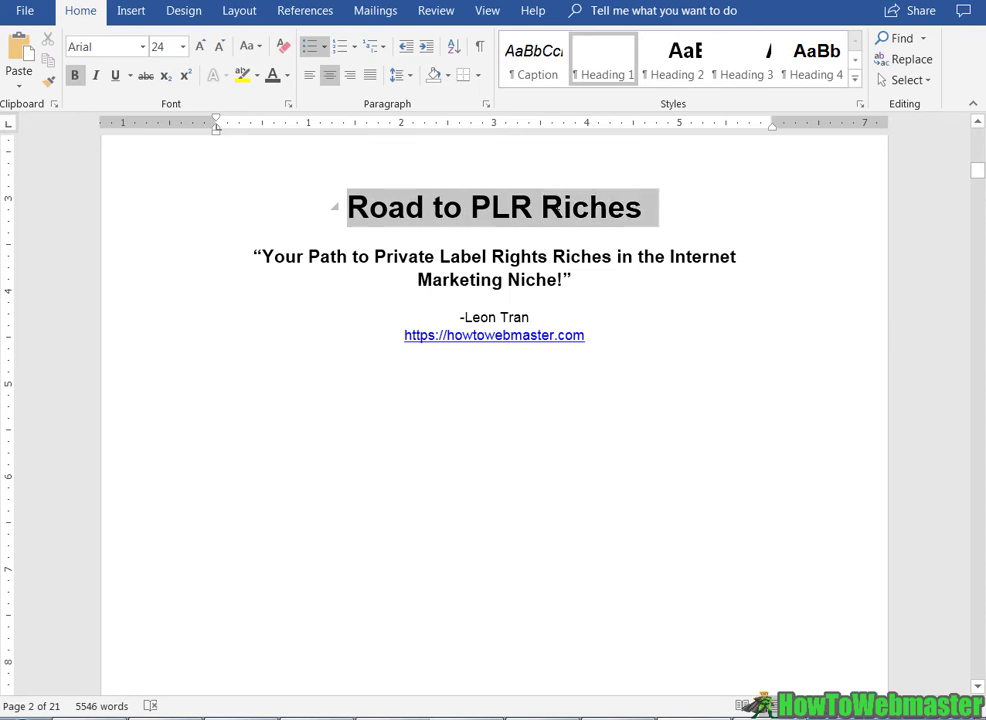
{"action": "type", "text": "Profit From PLR Ebooks"}
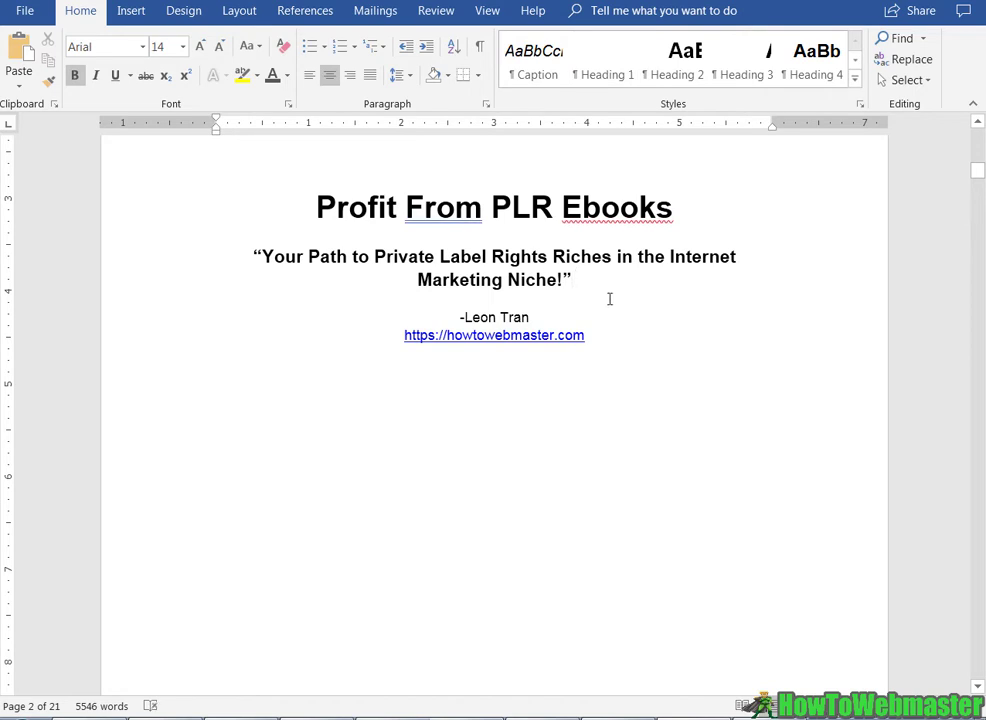
{"action": "left_click", "coordinate": [609, 298]}
{"action": "key", "text": "Return"}
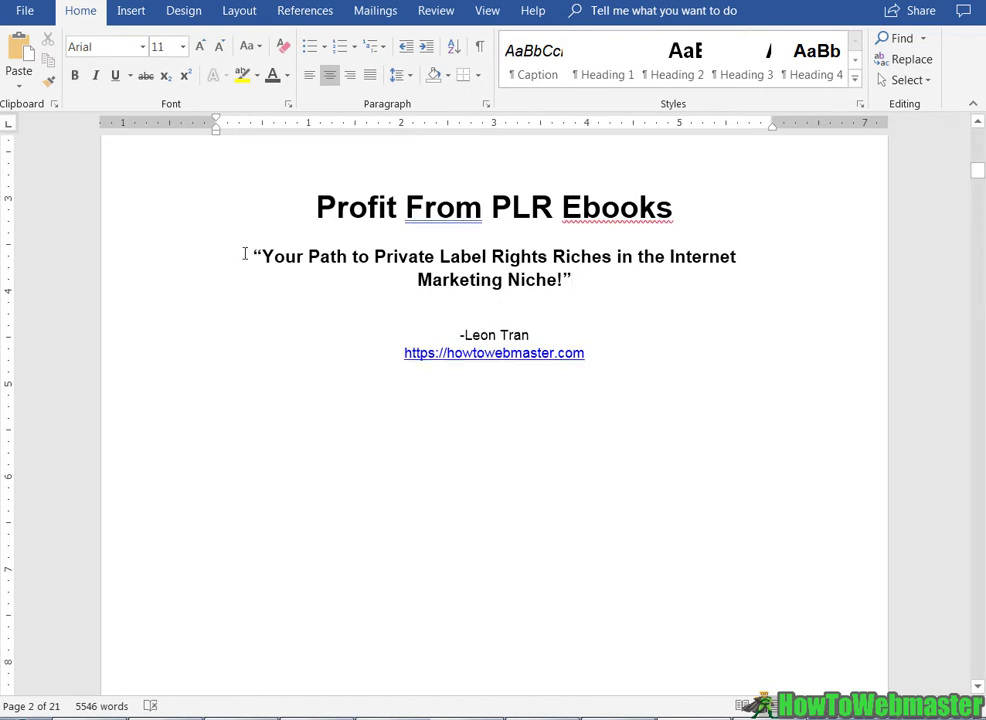
{"action": "key", "text": "ctrl+v"}
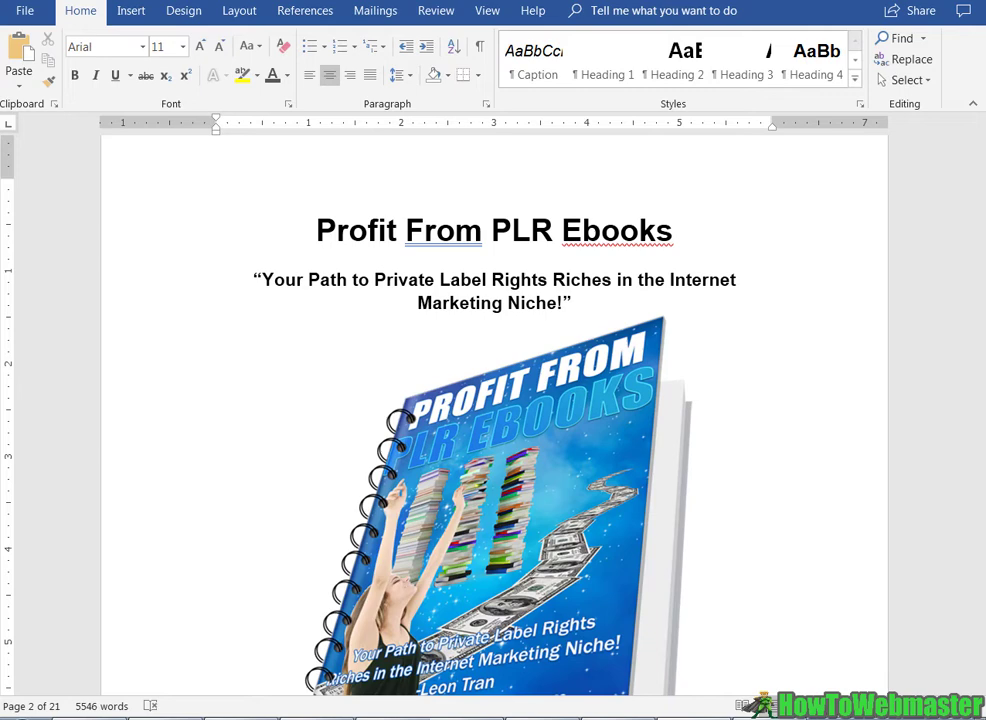
{"action": "scroll", "coordinate": [447, 371], "scroll_direction": "down", "scroll_amount": 1}
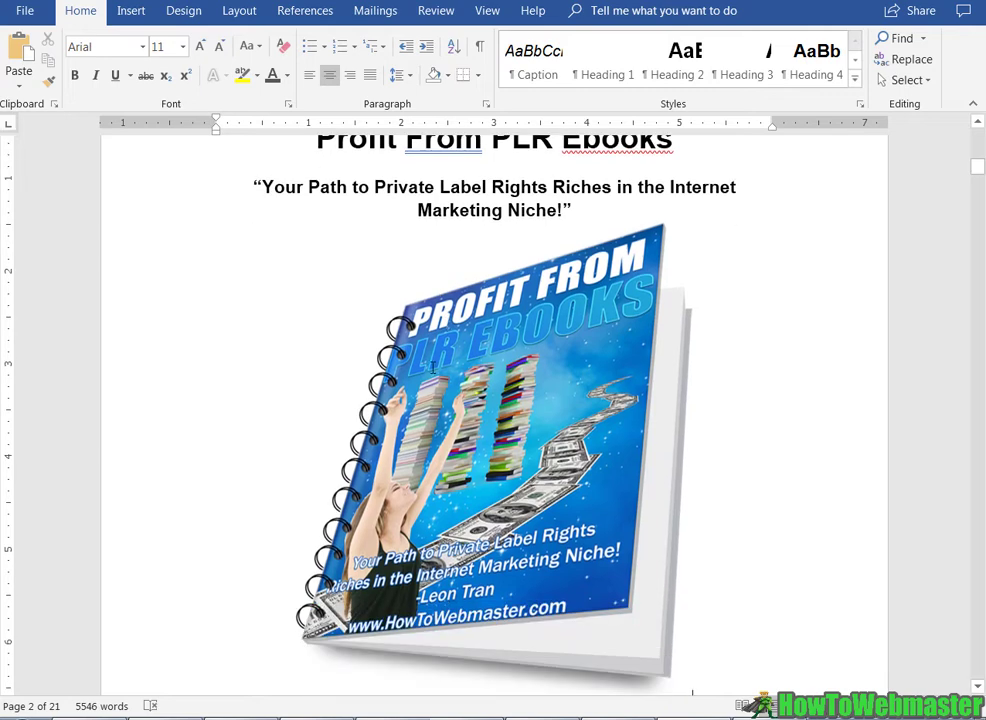
{"action": "left_click", "coordinate": [662, 425]}
{"action": "scroll", "coordinate": [662, 425], "scroll_direction": "down", "scroll_amount": 6}
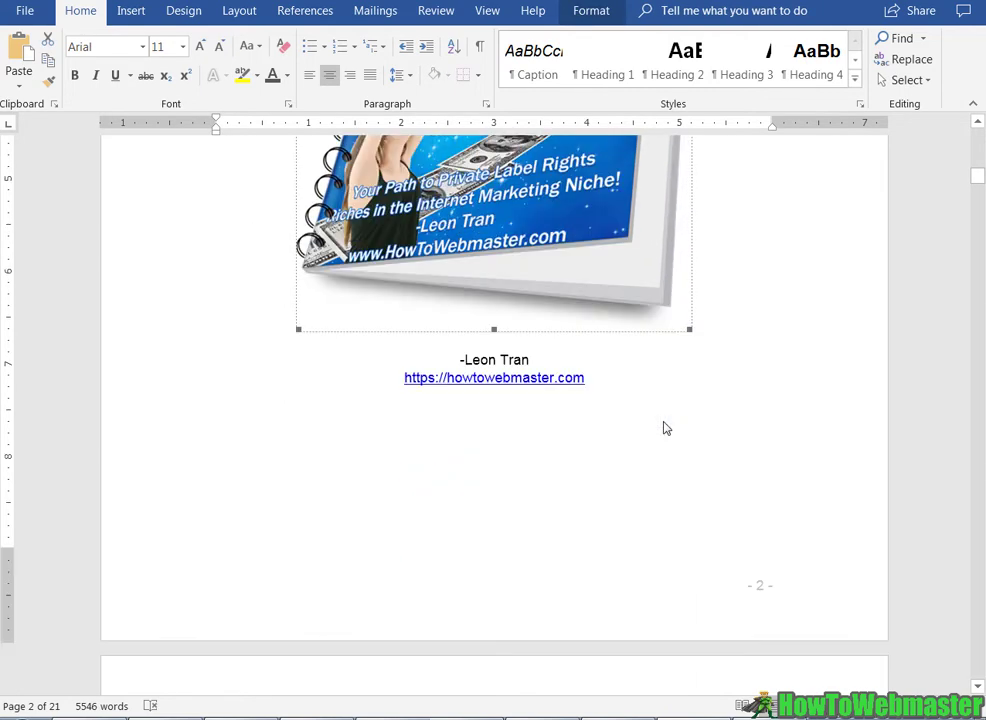
{"action": "scroll", "coordinate": [664, 424], "scroll_direction": "down", "scroll_amount": 5}
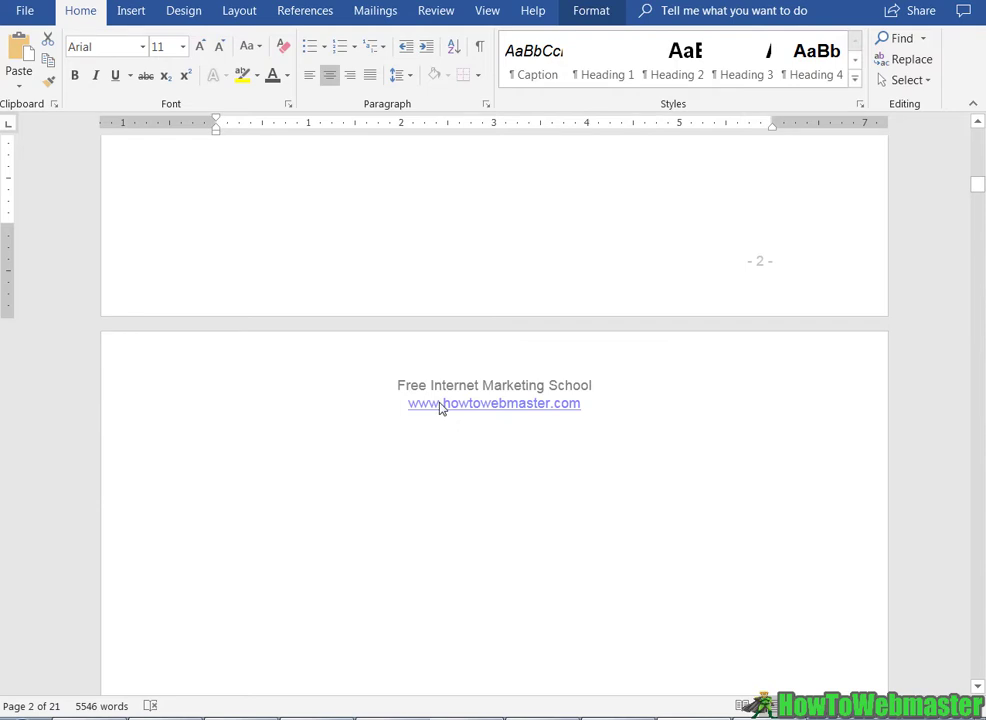
{"action": "left_click", "coordinate": [433, 406]}
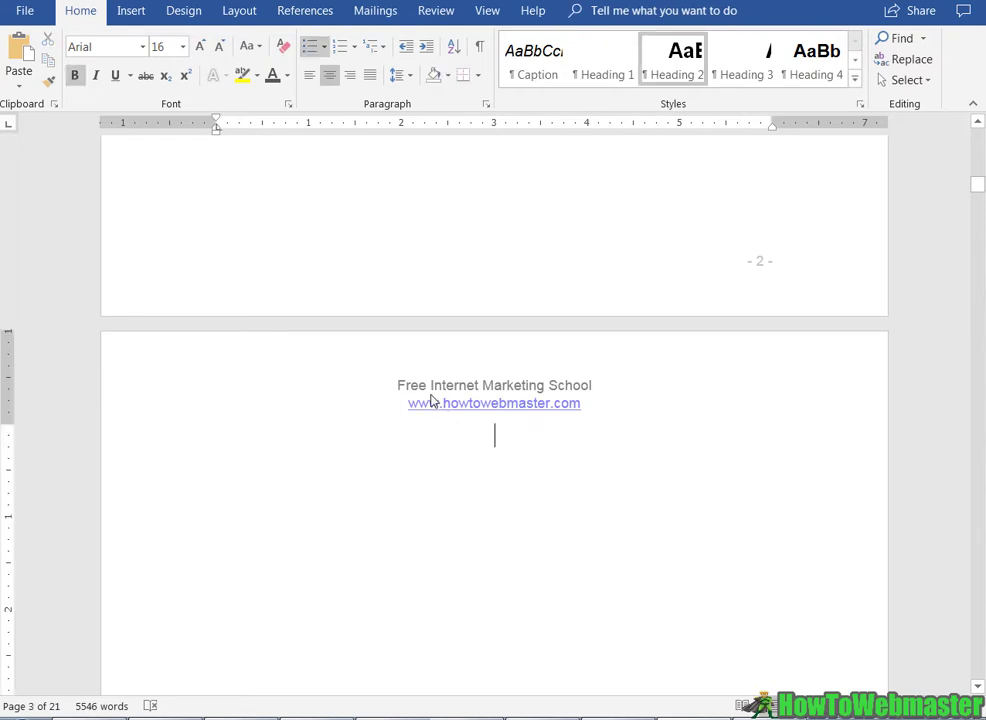
{"action": "left_click_drag", "start_coordinate": [975, 190], "coordinate": [977, 211]}
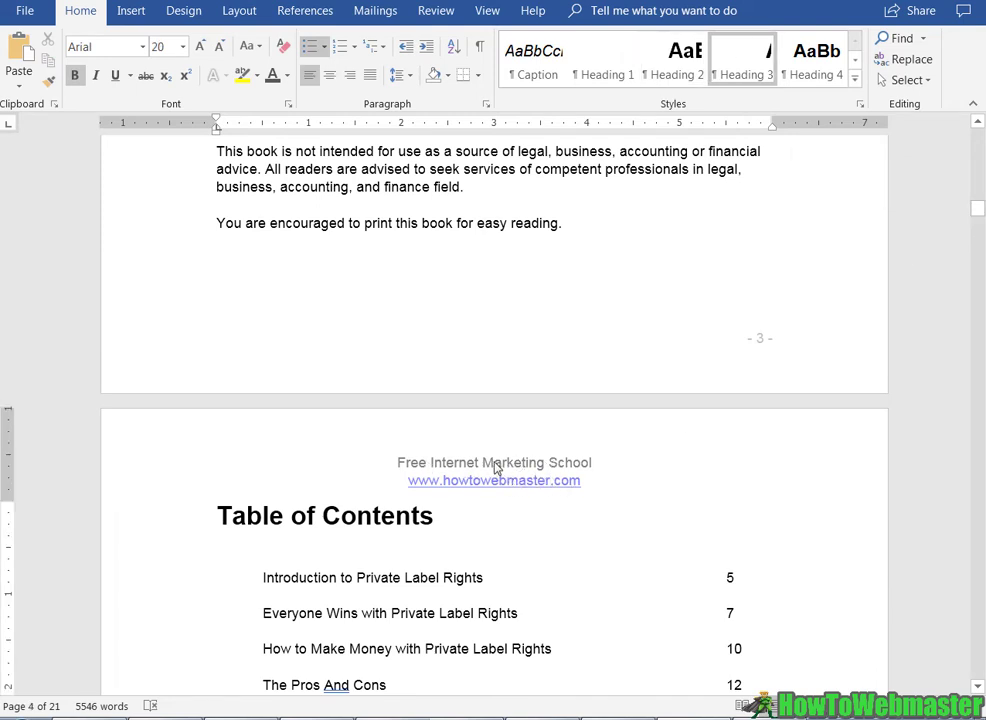
Step: Open the Insert tab's Header gallery and close it without adding a header
{"action": "left_click", "coordinate": [129, 14]}
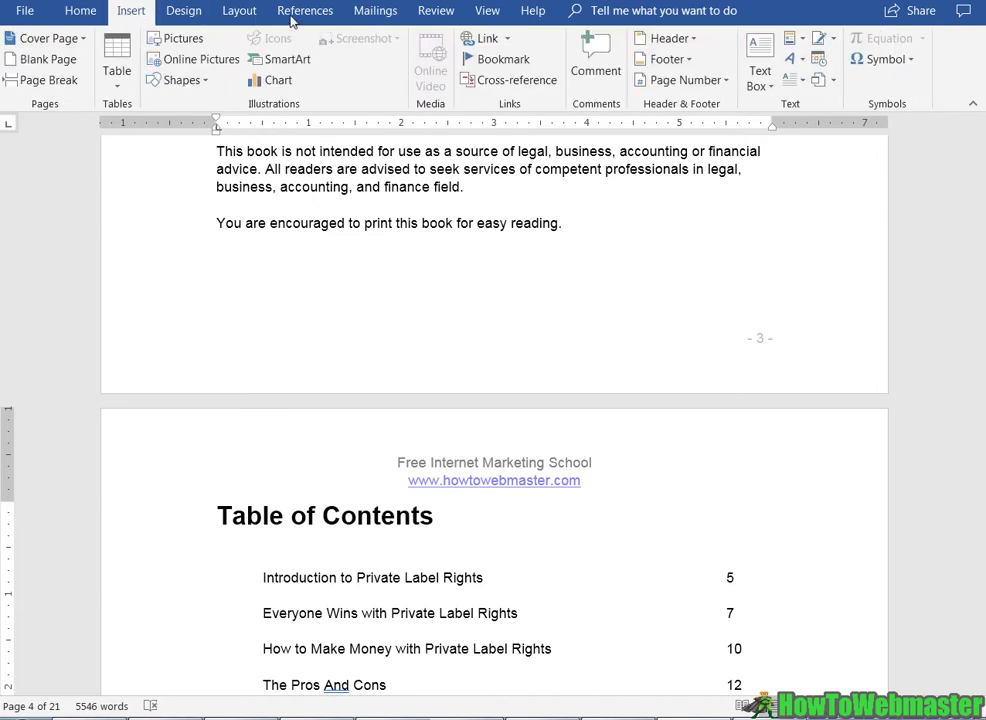
{"action": "left_click", "coordinate": [679, 44]}
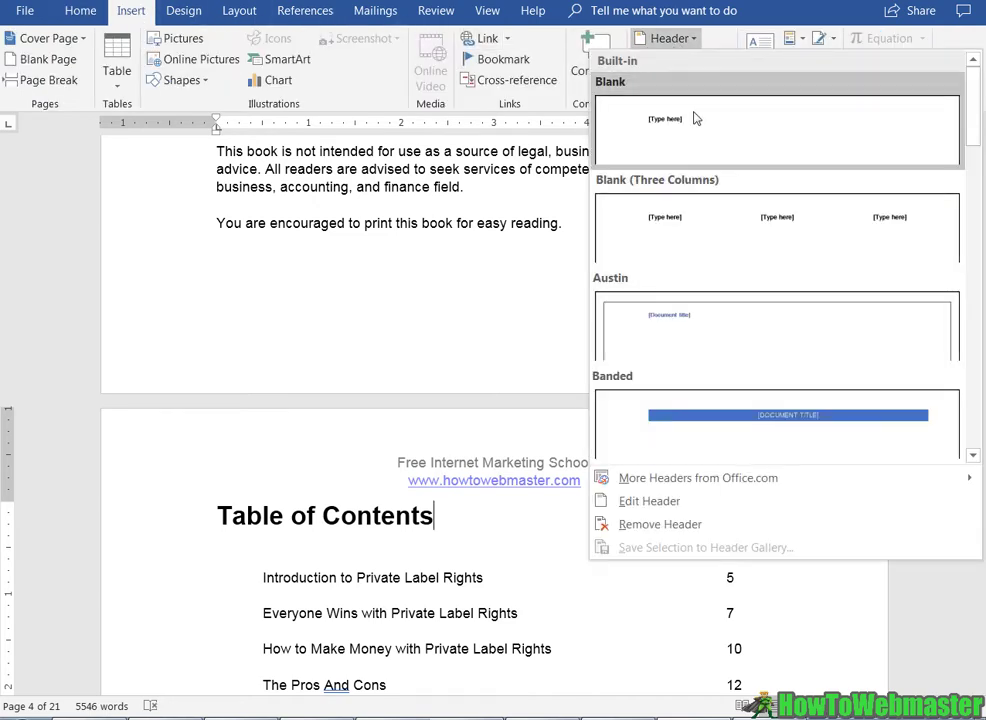
{"action": "left_click", "coordinate": [405, 460]}
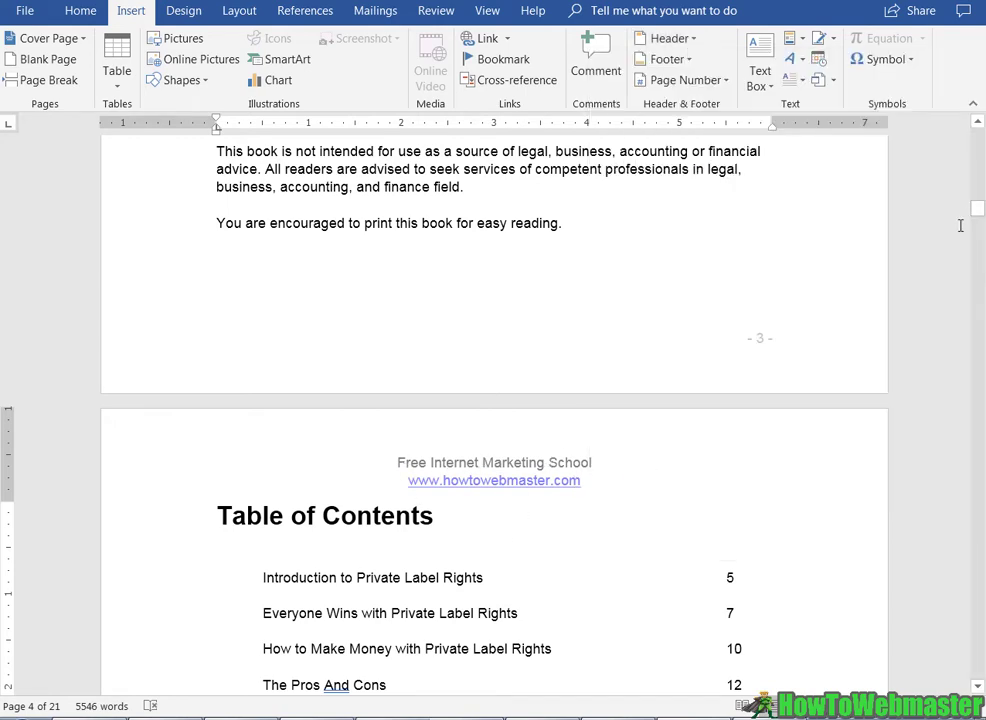
Step: Scroll to page 1's cover and open the document's File Info page
{"action": "left_click_drag", "start_coordinate": [977, 208], "coordinate": [973, 147]}
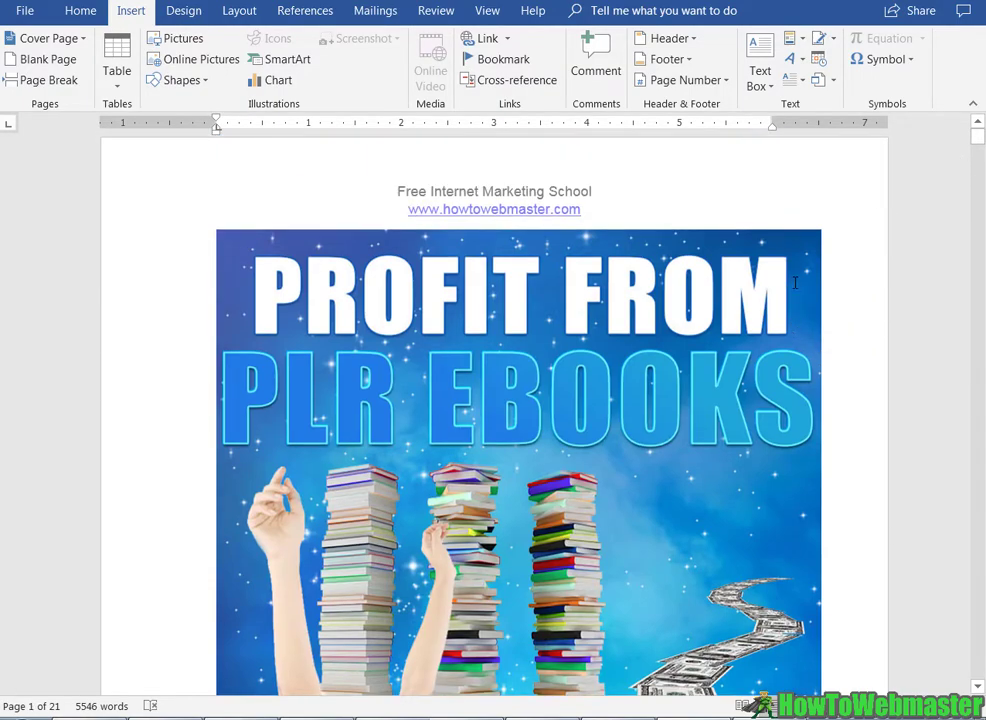
{"action": "scroll", "coordinate": [744, 272], "scroll_direction": "down", "scroll_amount": 4}
{"action": "scroll", "coordinate": [744, 272], "scroll_direction": "down", "scroll_amount": 3}
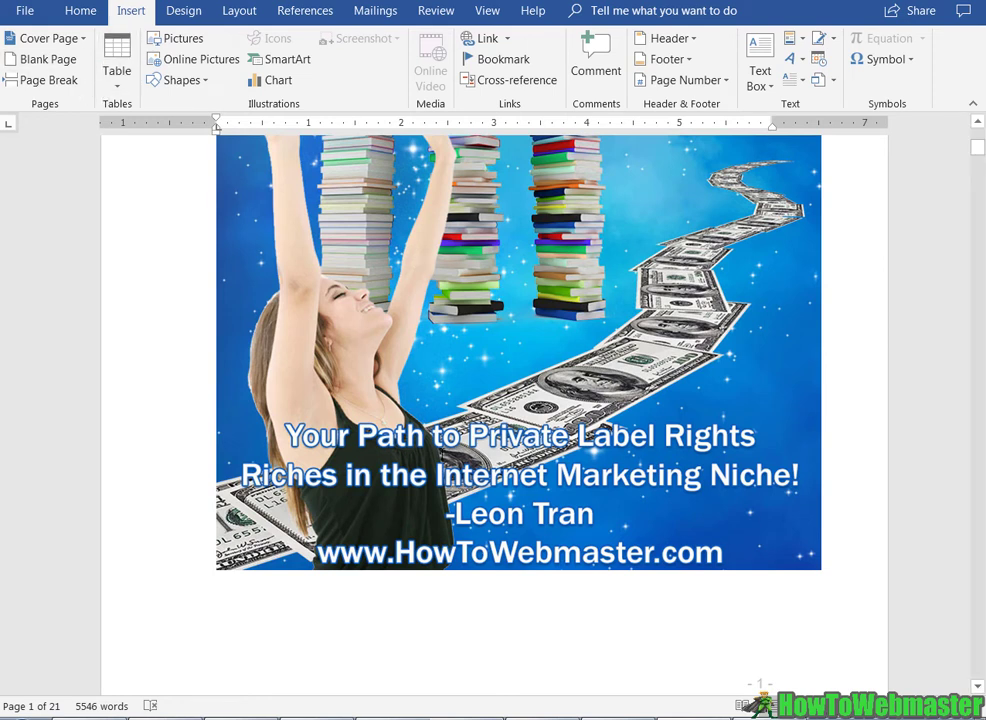
{"action": "left_click", "coordinate": [18, 13]}
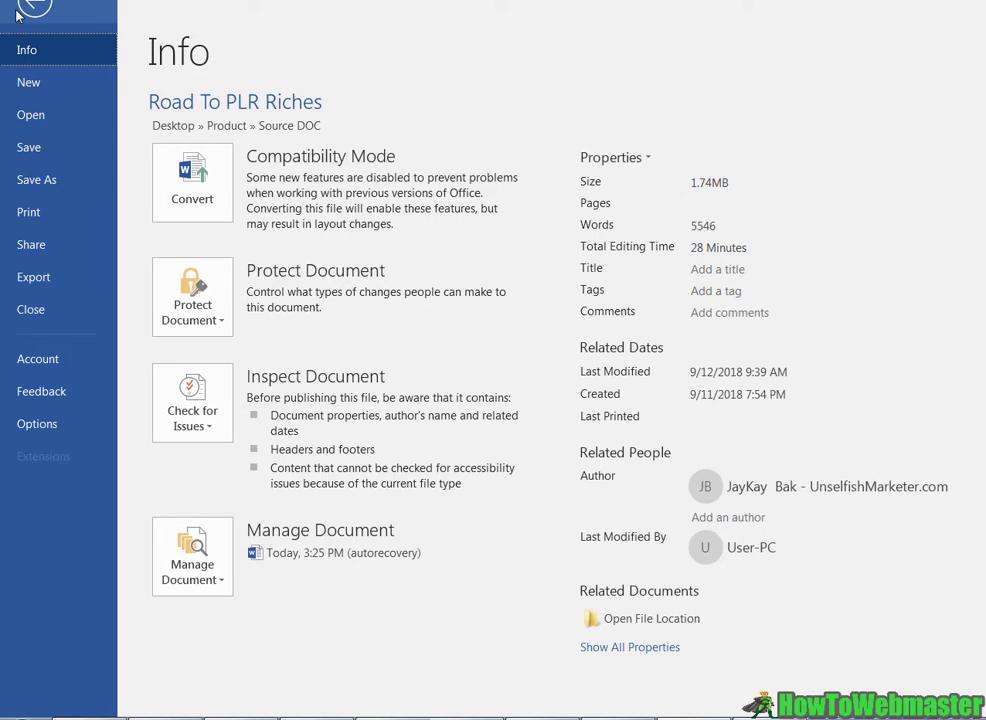
Step: Start Save As and switch the save type to PDF (*.pdf)
{"action": "left_click", "coordinate": [46, 178]}
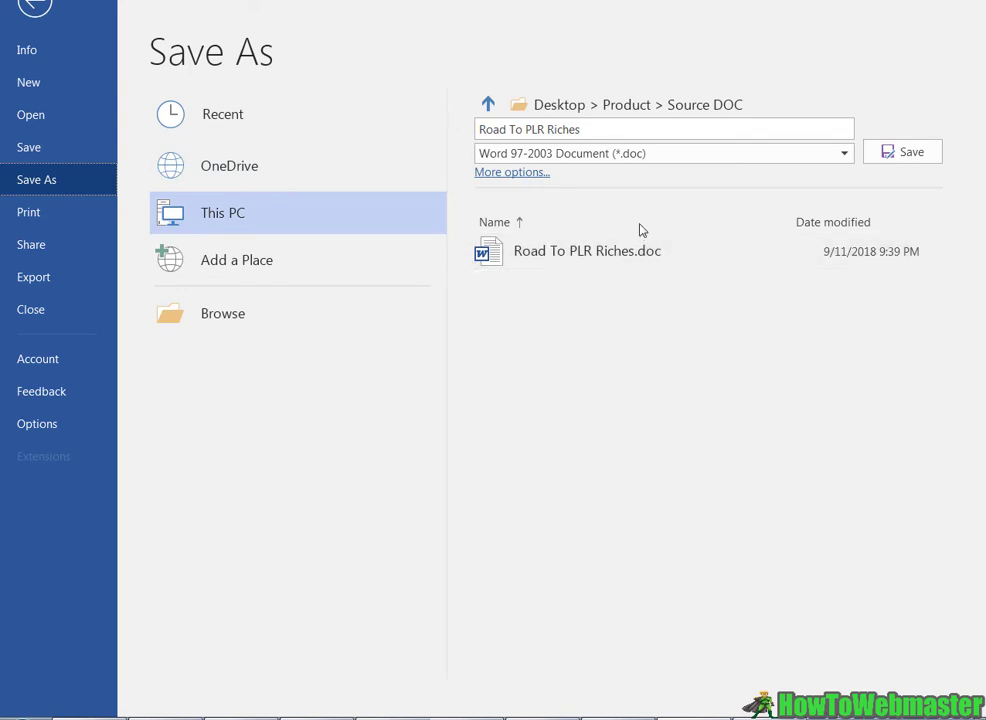
{"action": "left_click", "coordinate": [664, 156]}
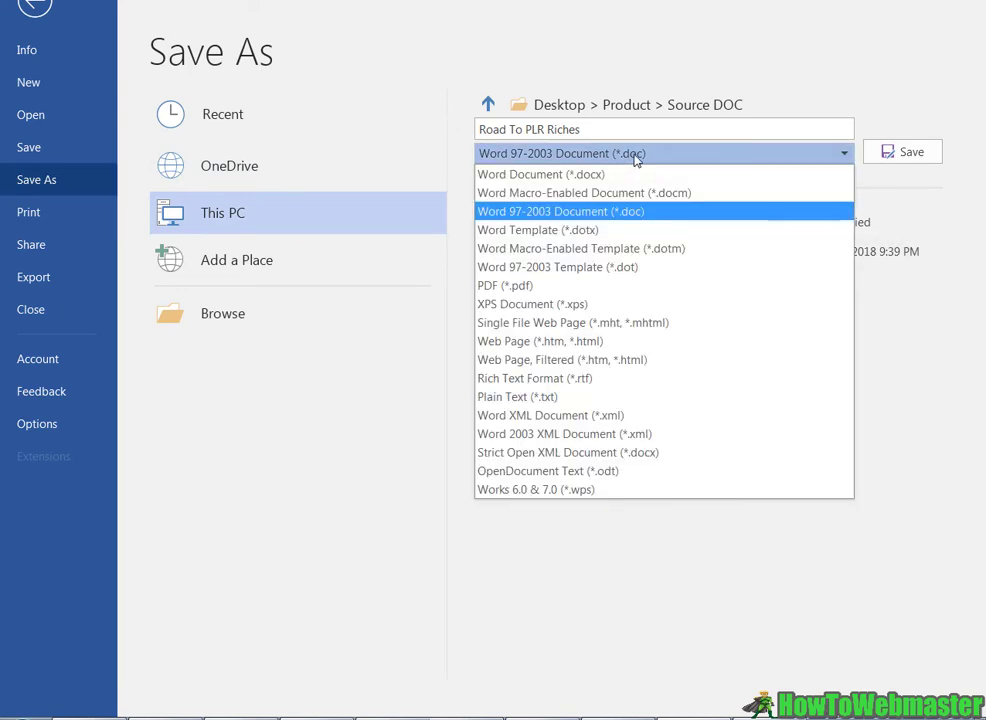
{"action": "left_click", "coordinate": [569, 287]}
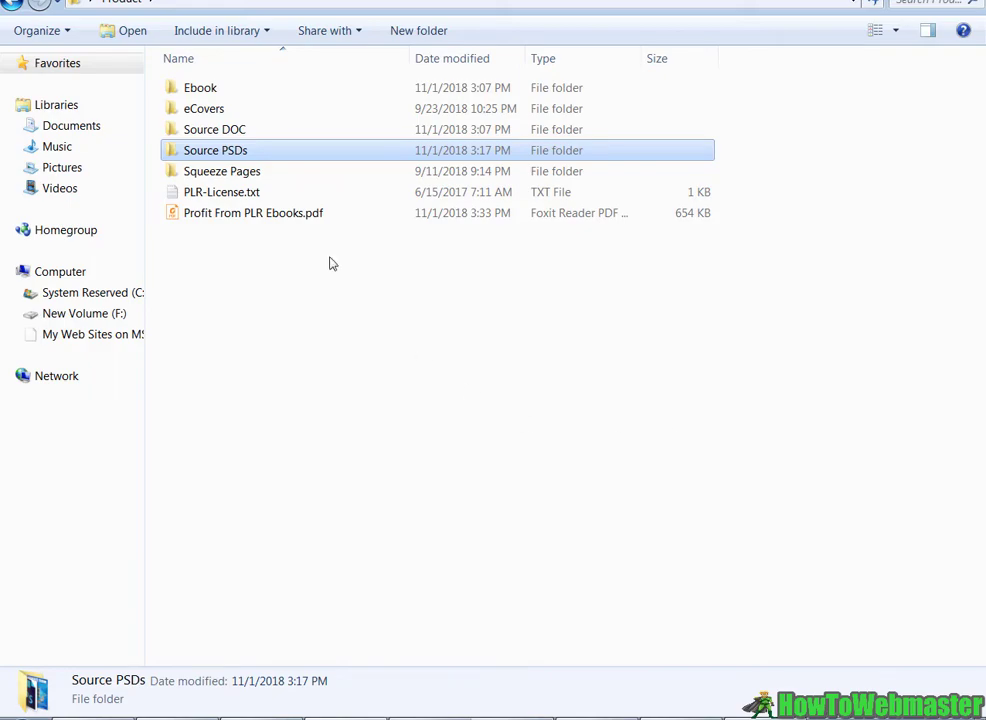
Step: Open Profit From PLR Ebooks.pdf in Foxit Reader and scroll through its cover and pages
{"action": "double_click", "coordinate": [249, 214]}
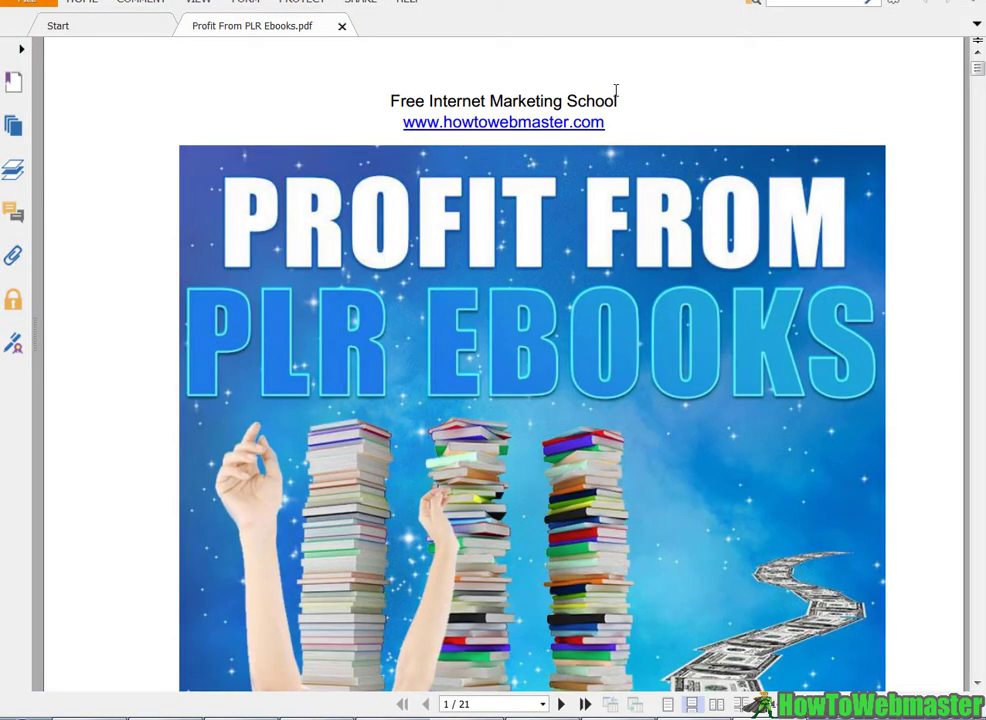
{"action": "scroll", "coordinate": [980, 75], "scroll_direction": "down", "scroll_amount": 2}
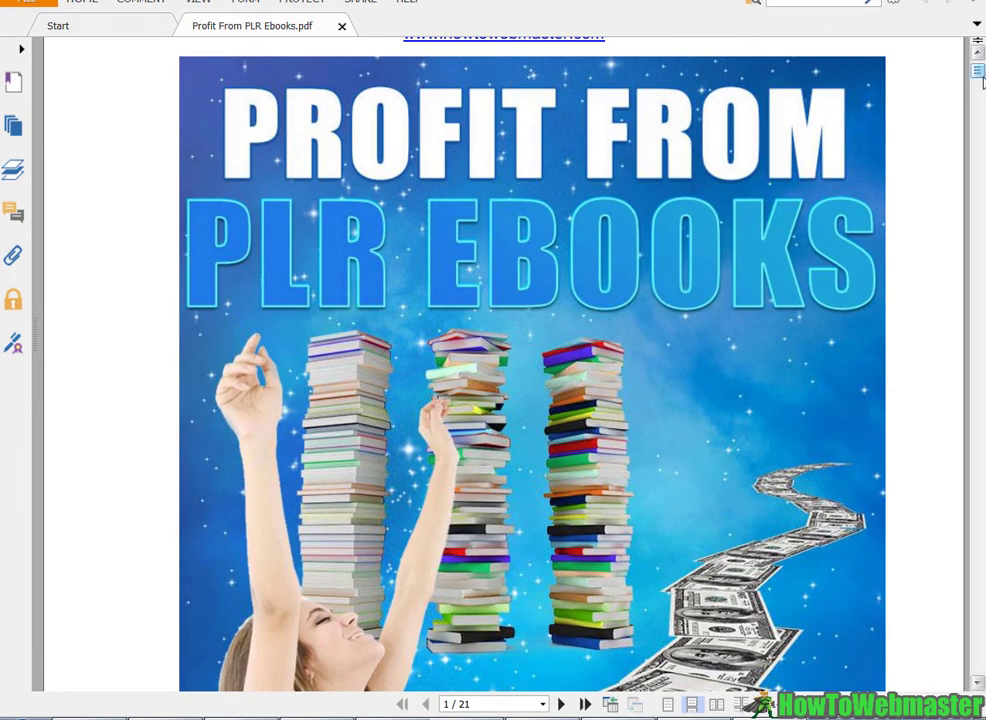
{"action": "left_click_drag", "start_coordinate": [982, 80], "coordinate": [982, 274]}
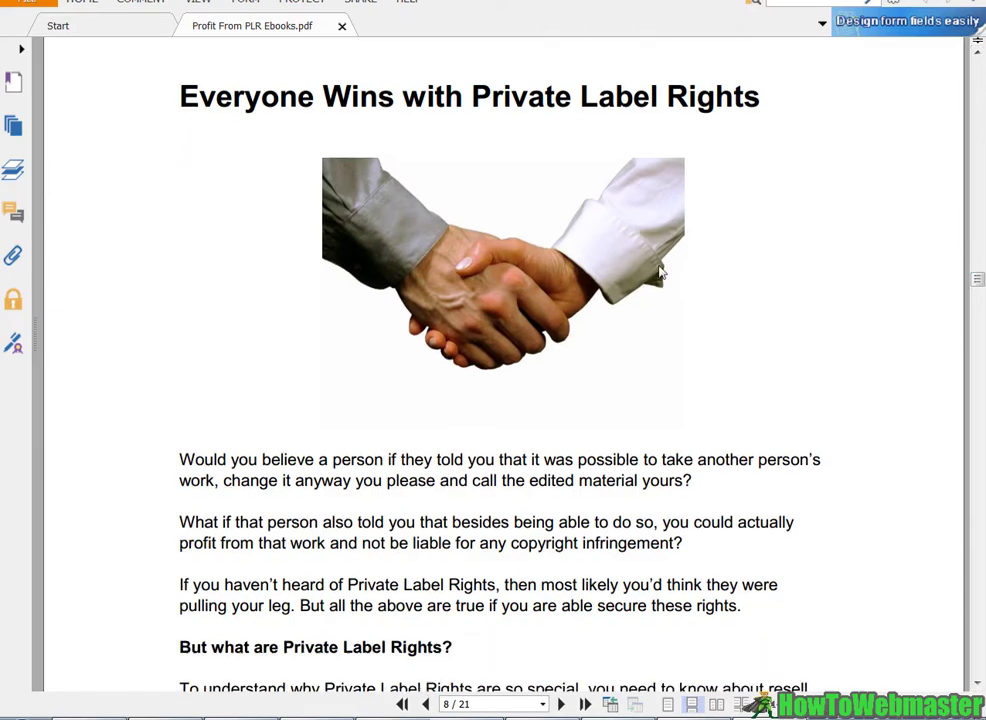
{"action": "scroll", "coordinate": [660, 272], "scroll_direction": "down", "scroll_amount": 5}
{"action": "scroll", "coordinate": [645, 275], "scroll_direction": "down", "scroll_amount": 10}
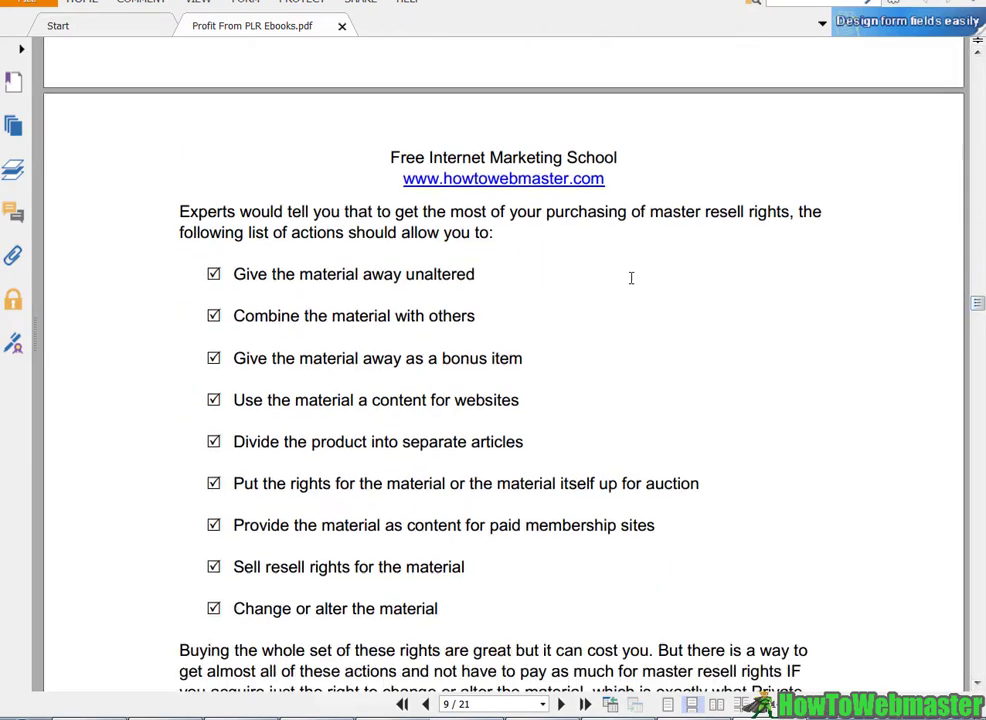
{"action": "scroll", "coordinate": [620, 280], "scroll_direction": "down", "scroll_amount": 5}
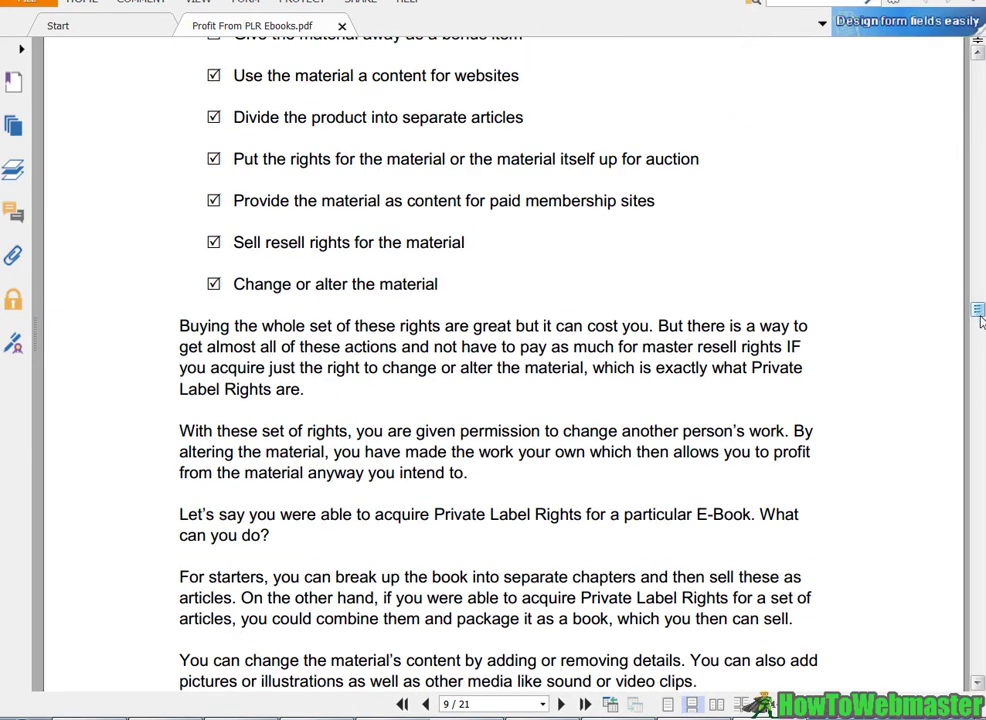
{"action": "left_click_drag", "start_coordinate": [981, 322], "coordinate": [667, 323]}
{"action": "scroll", "coordinate": [854, 460], "scroll_direction": "down", "scroll_amount": 7}
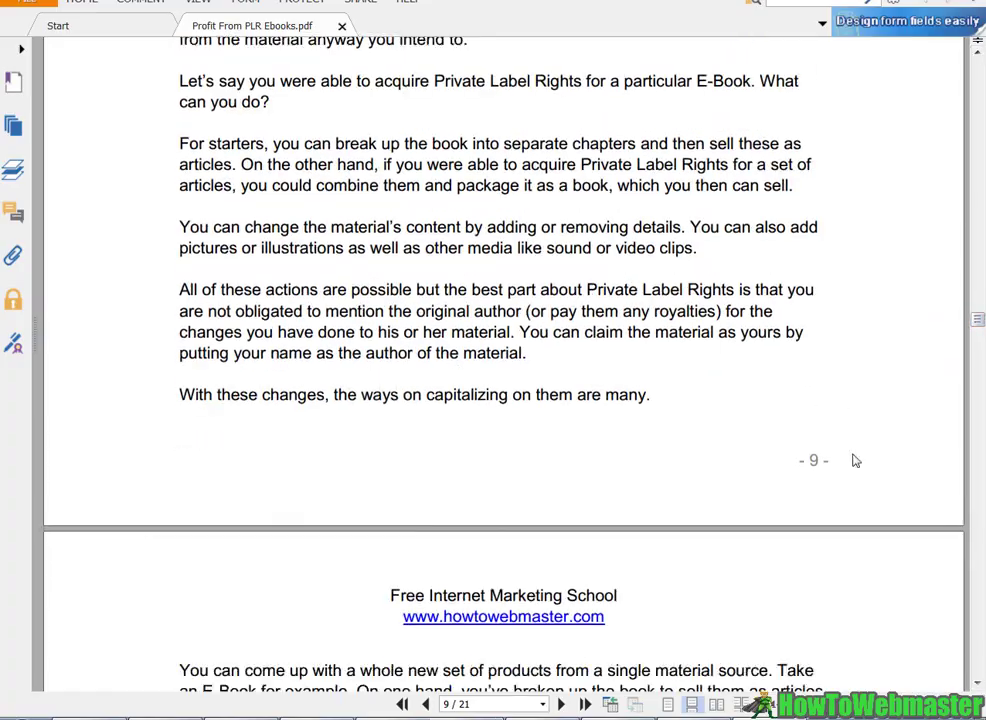
{"action": "scroll", "coordinate": [838, 469], "scroll_direction": "down", "scroll_amount": 3}
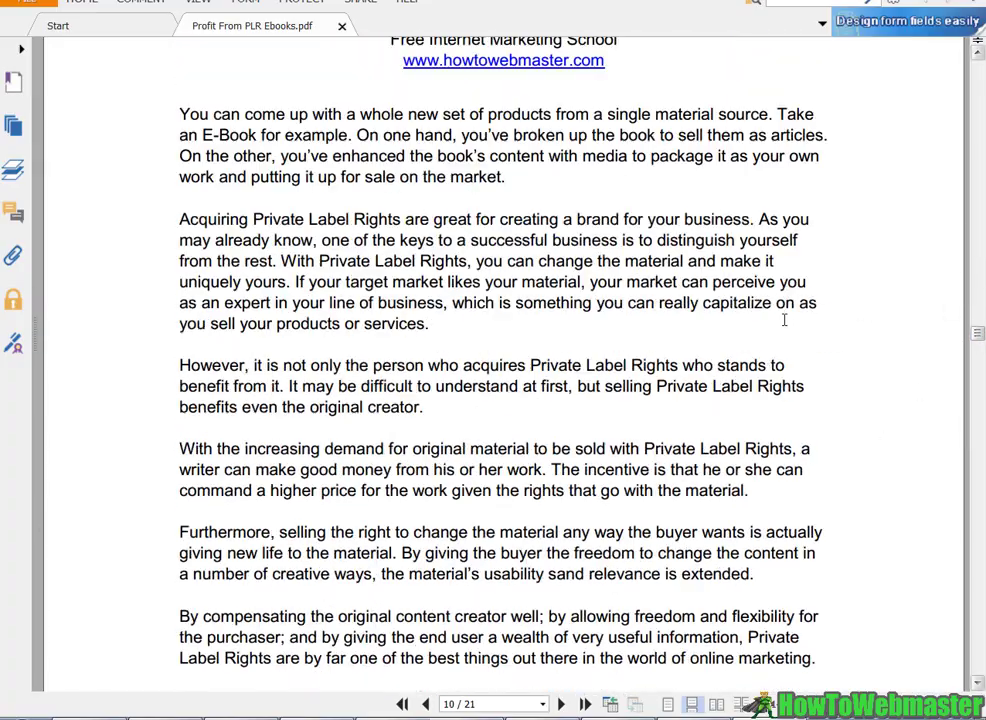
{"action": "left_click_drag", "start_coordinate": [980, 333], "coordinate": [981, 62]}
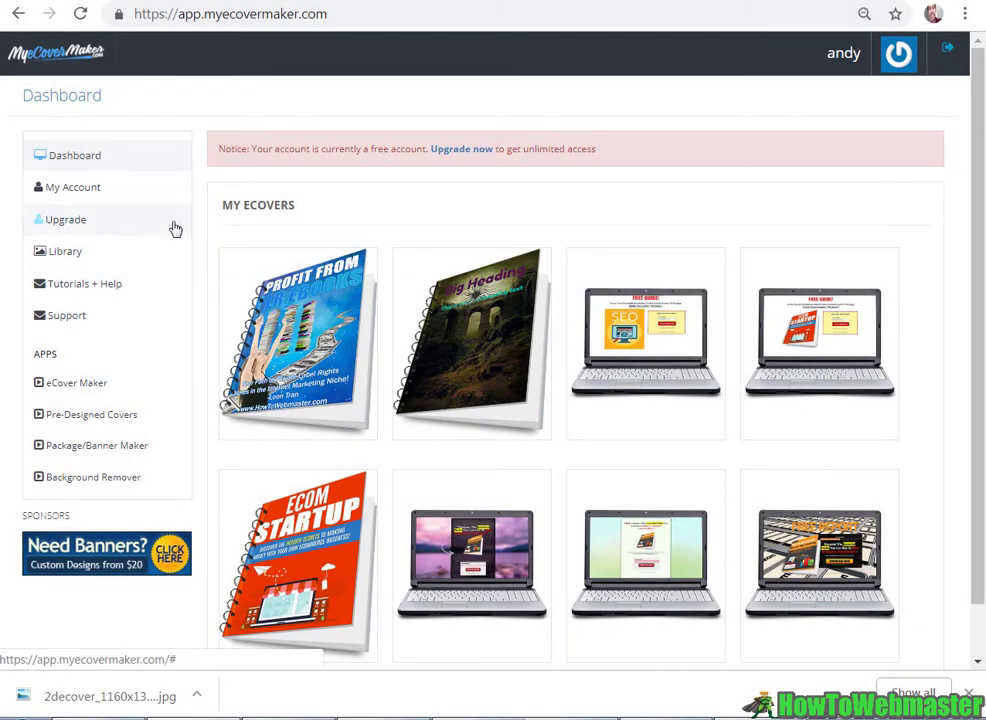
Step: Open eCover Maker from the sidebar and start a cover from the Binder Laying Open template
{"action": "left_click", "coordinate": [82, 394]}
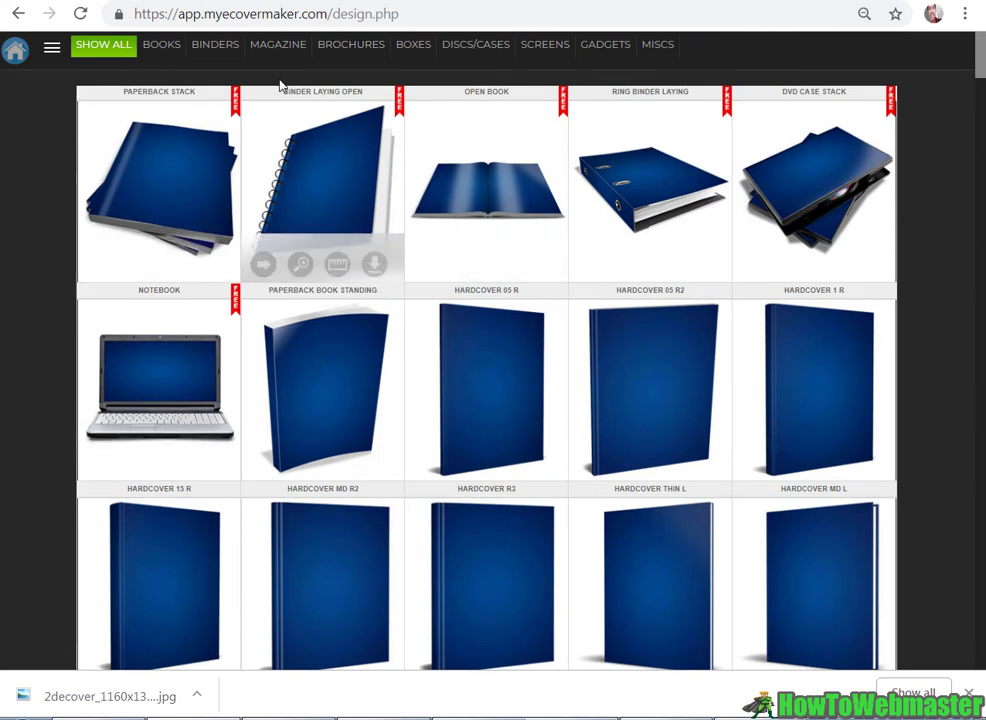
{"action": "left_click", "coordinate": [315, 194]}
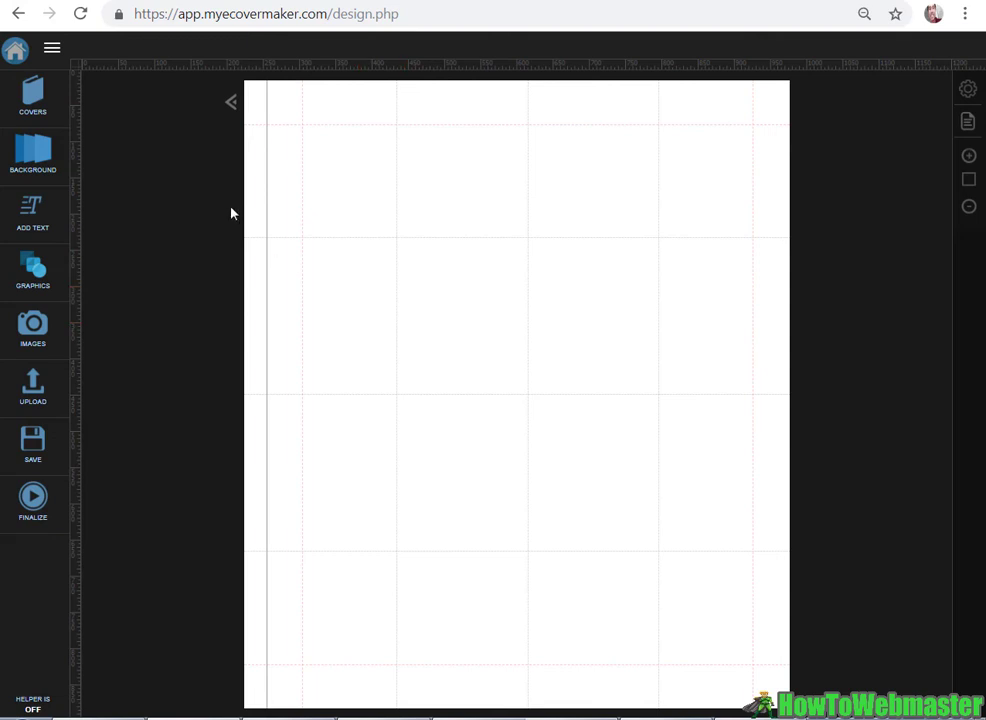
Step: Add the uploaded car-1295468.png image to the cover and close the Upload panel
{"action": "left_click", "coordinate": [43, 400]}
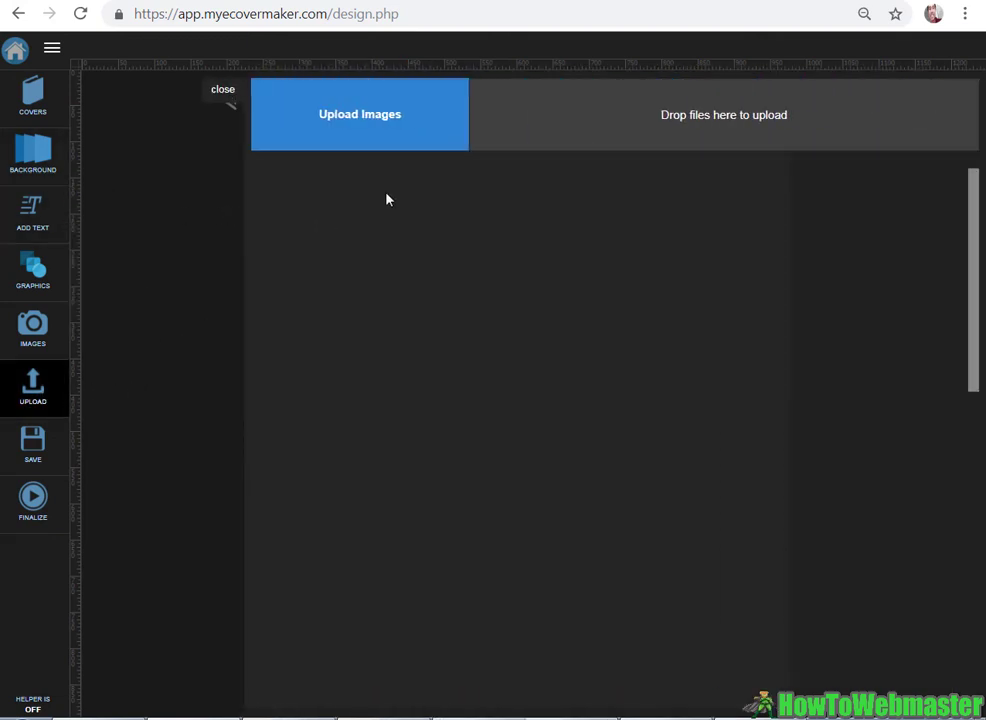
{"action": "left_click", "coordinate": [457, 283]}
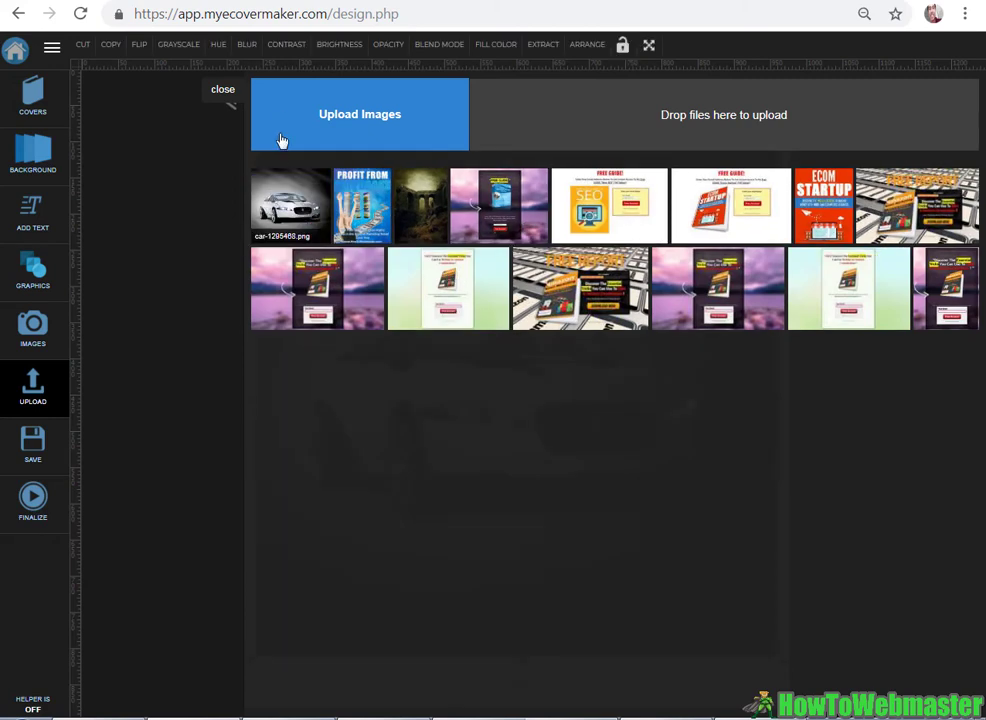
{"action": "left_click", "coordinate": [218, 90]}
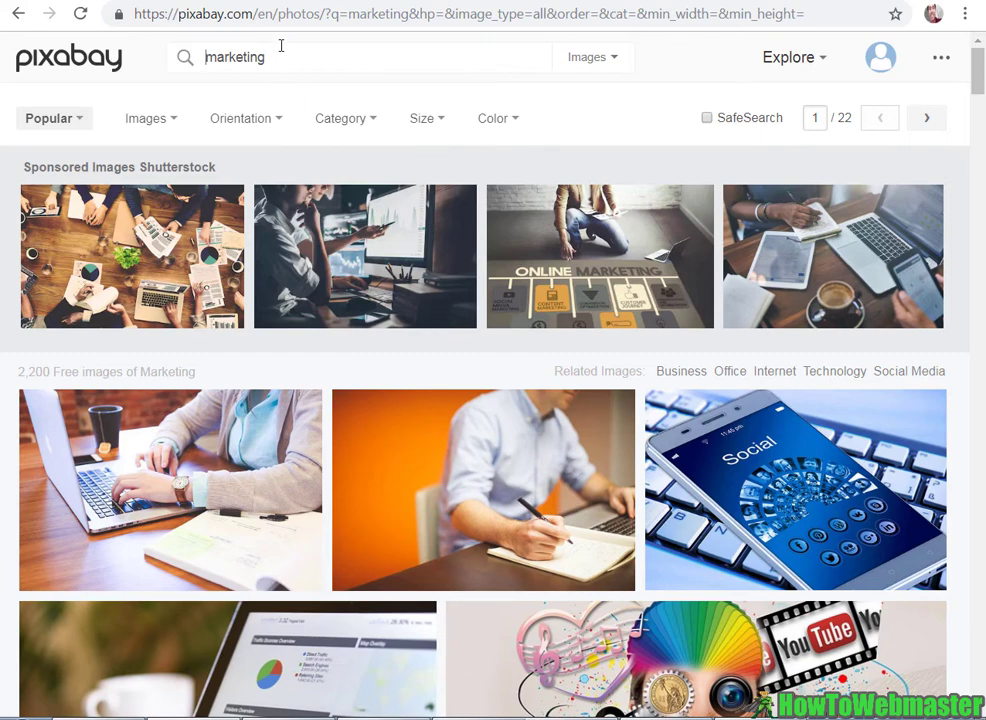
Step: Scroll down through the Pixabay 'marketing' image search results
{"action": "scroll", "coordinate": [952, 481], "scroll_direction": "down", "scroll_amount": 3}
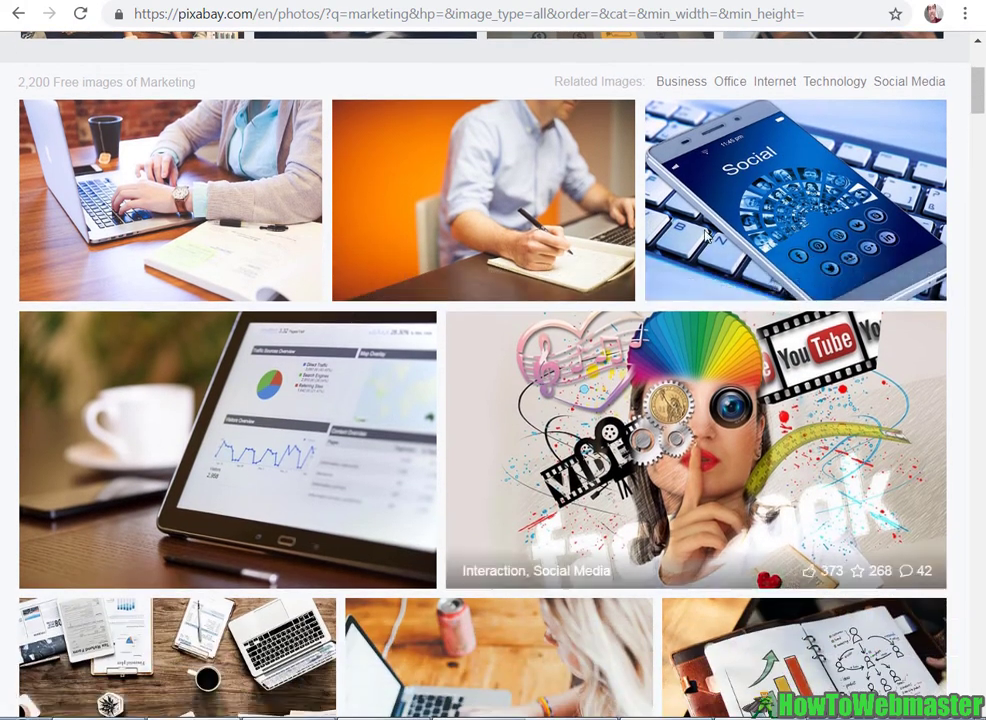
{"action": "scroll", "coordinate": [952, 481], "scroll_direction": "down", "scroll_amount": 2}
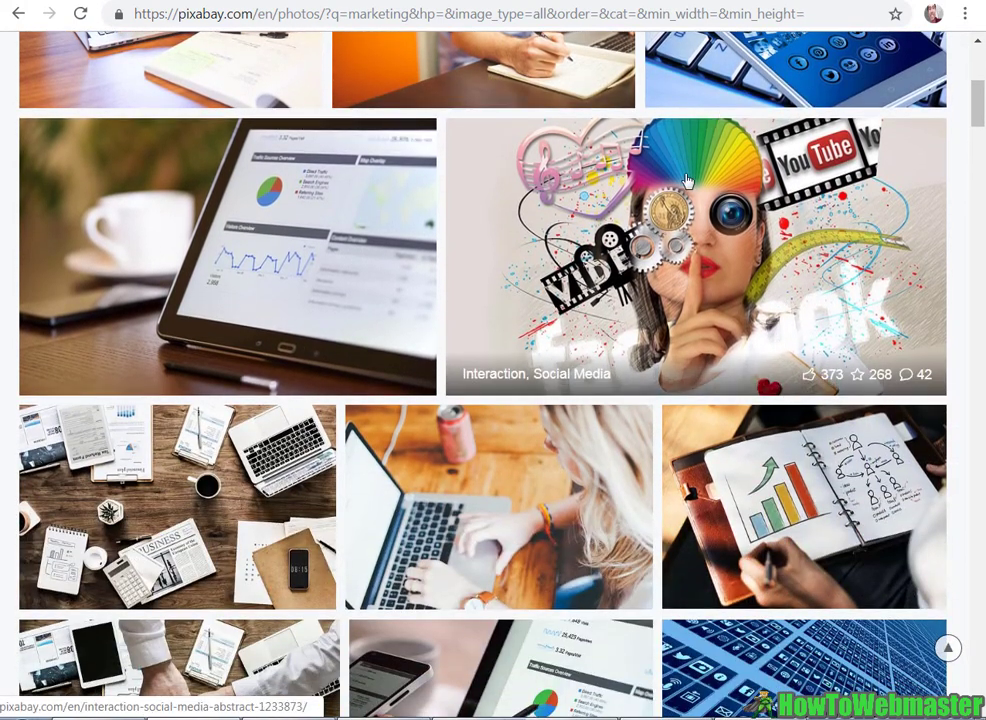
{"action": "scroll", "coordinate": [689, 412], "scroll_direction": "down", "scroll_amount": 3}
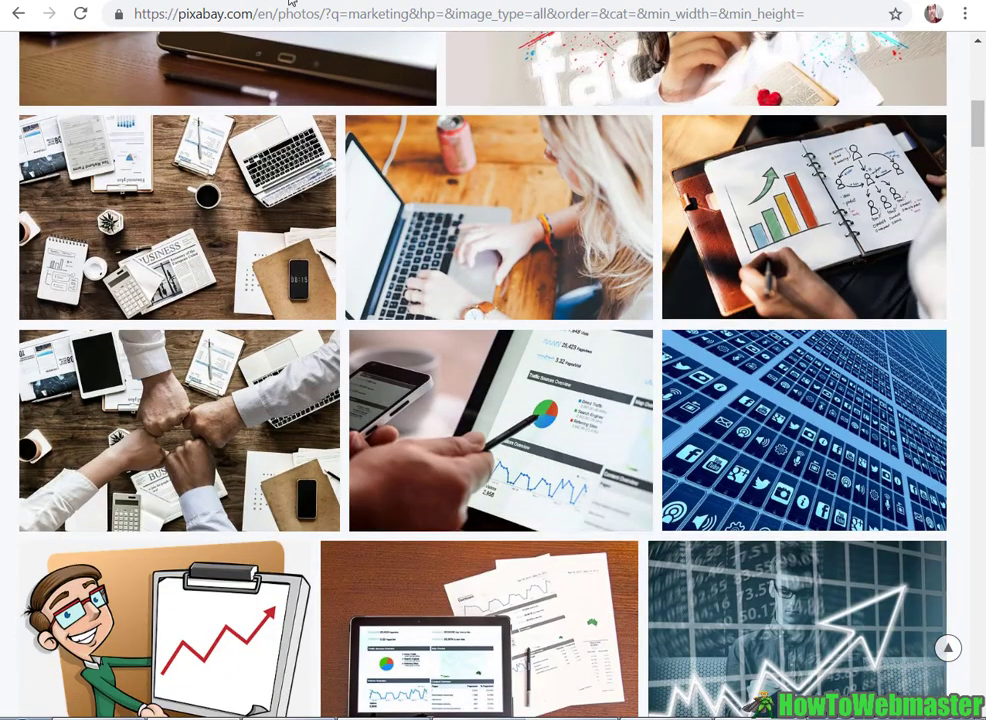
{"action": "scroll", "coordinate": [283, 186], "scroll_direction": "down", "scroll_amount": 1}
{"action": "scroll", "coordinate": [218, 334], "scroll_direction": "down", "scroll_amount": 1}
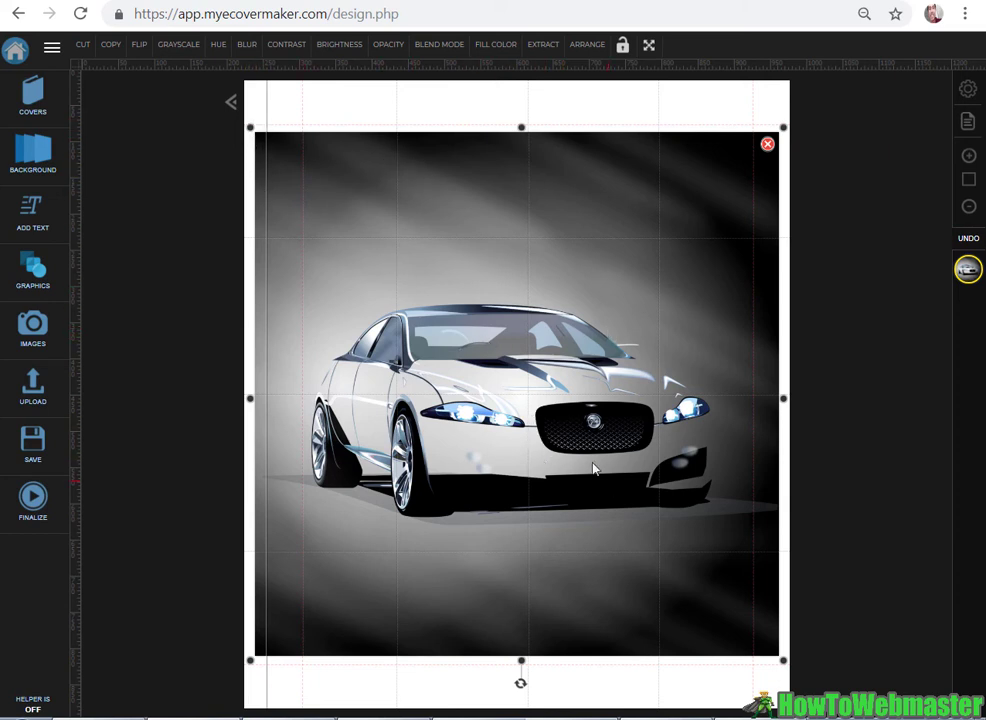
Step: Drag the car image's top, left, right and bottom edges out to the canvas edges
{"action": "left_click_drag", "start_coordinate": [521, 126], "coordinate": [509, 74]}
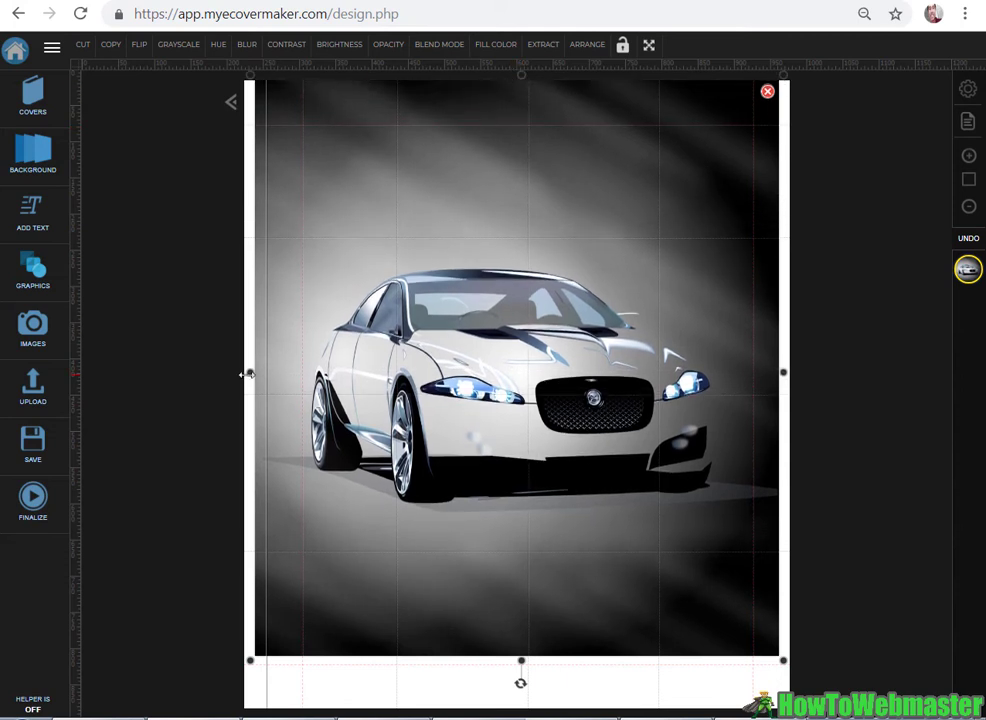
{"action": "left_click_drag", "start_coordinate": [245, 373], "coordinate": [236, 372]}
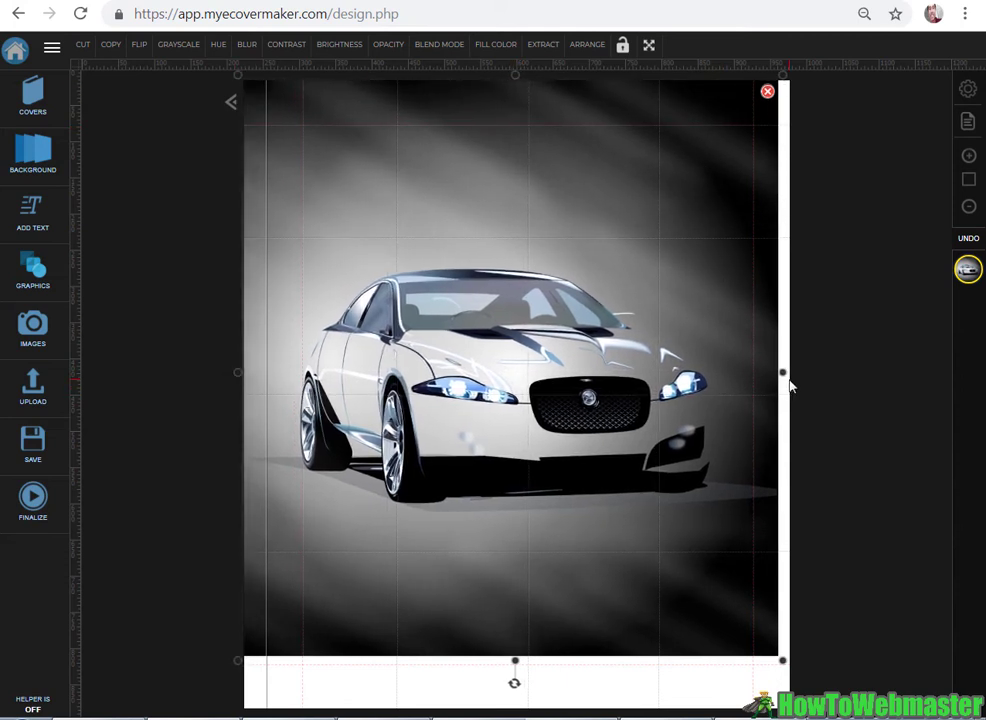
{"action": "left_click_drag", "start_coordinate": [784, 371], "coordinate": [798, 371]}
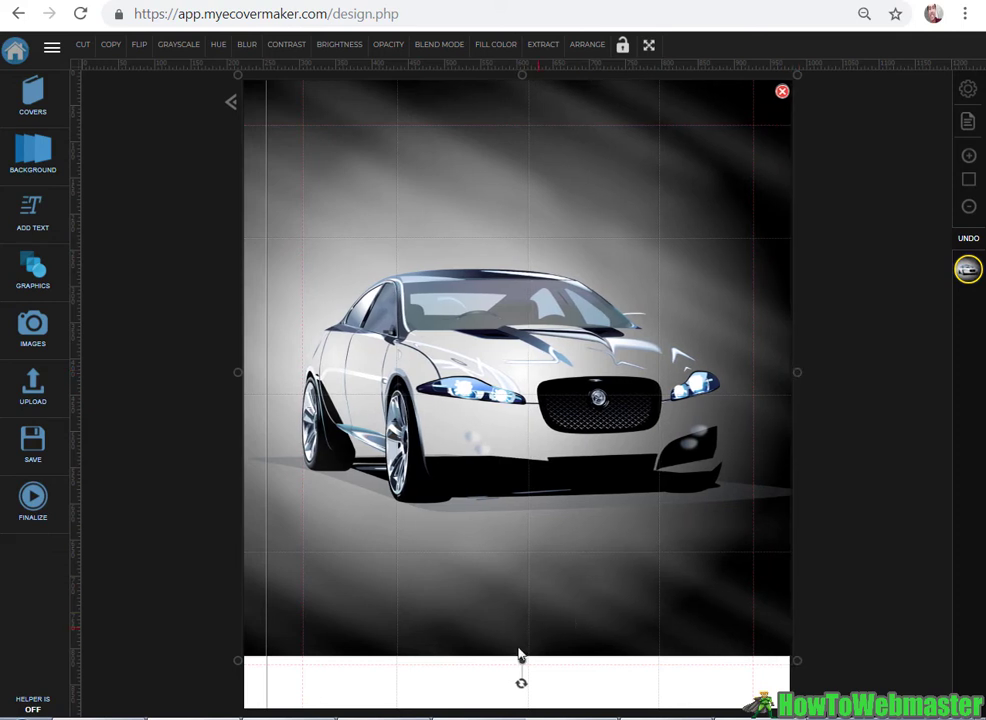
{"action": "left_click_drag", "start_coordinate": [521, 660], "coordinate": [535, 714]}
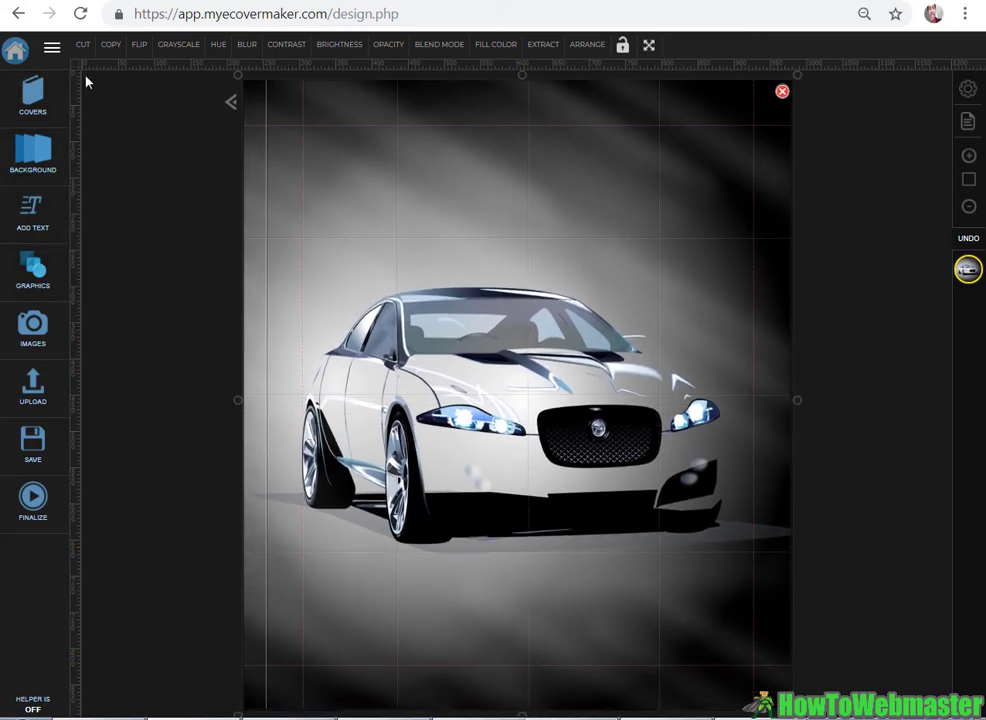
Step: Add an orange Big Heading text and move it near the top of the cover
{"action": "mouse_move", "coordinate": [24, 218]}
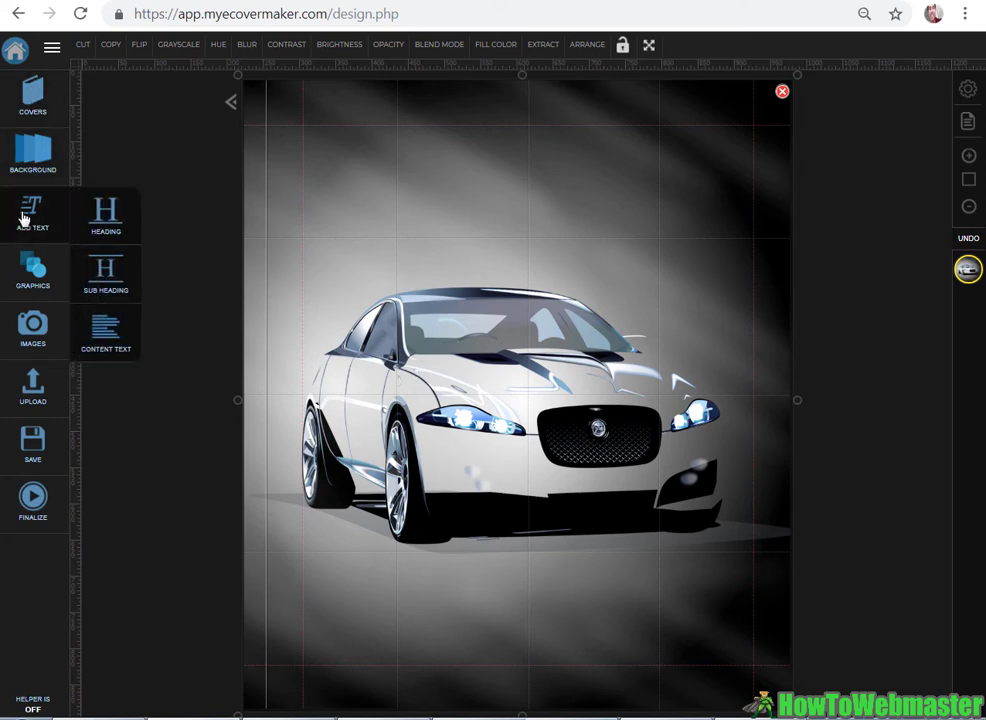
{"action": "left_click", "coordinate": [112, 225]}
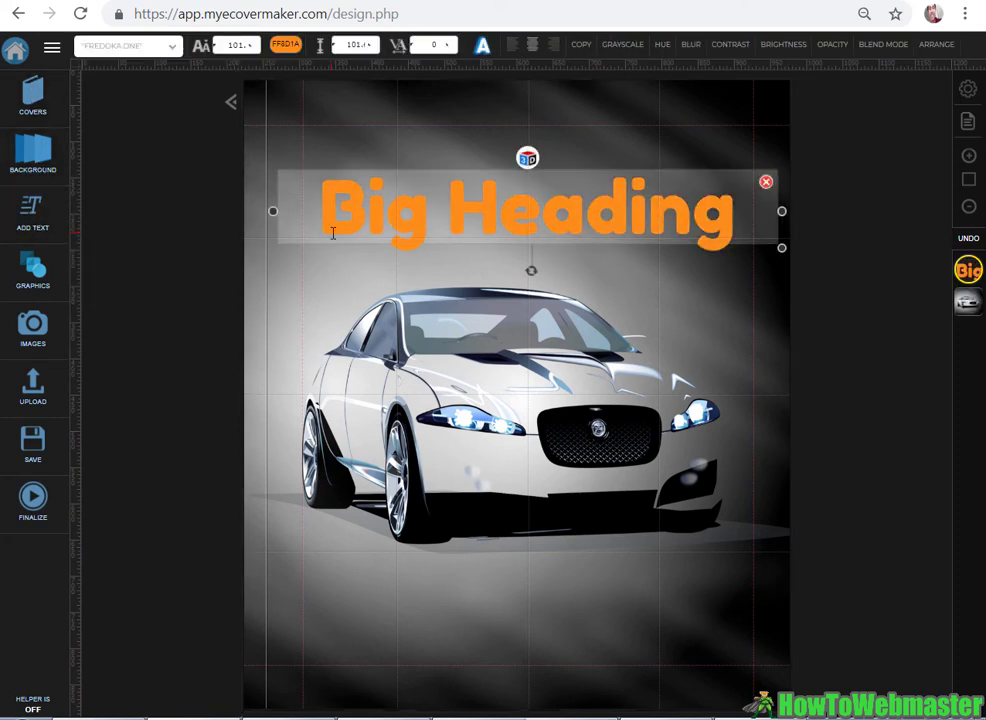
{"action": "double_click", "coordinate": [585, 215]}
{"action": "left_click", "coordinate": [585, 215]}
{"action": "left_click_drag", "start_coordinate": [500, 205], "coordinate": [540, 160]}
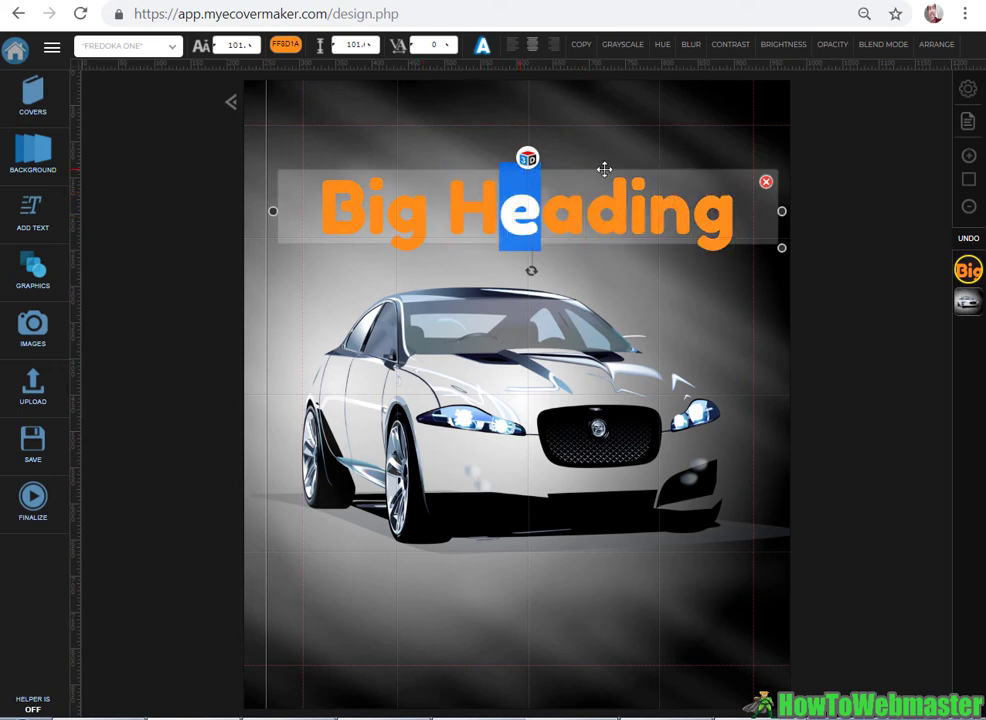
{"action": "left_click", "coordinate": [646, 182]}
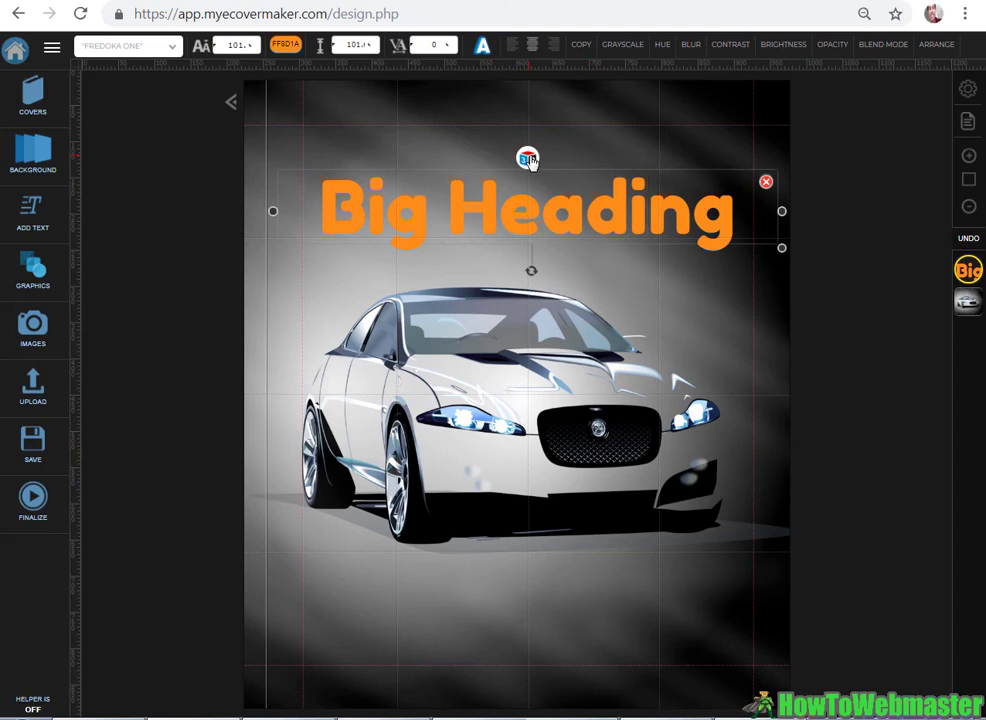
{"action": "left_click_drag", "start_coordinate": [326, 213], "coordinate": [320, 151]}
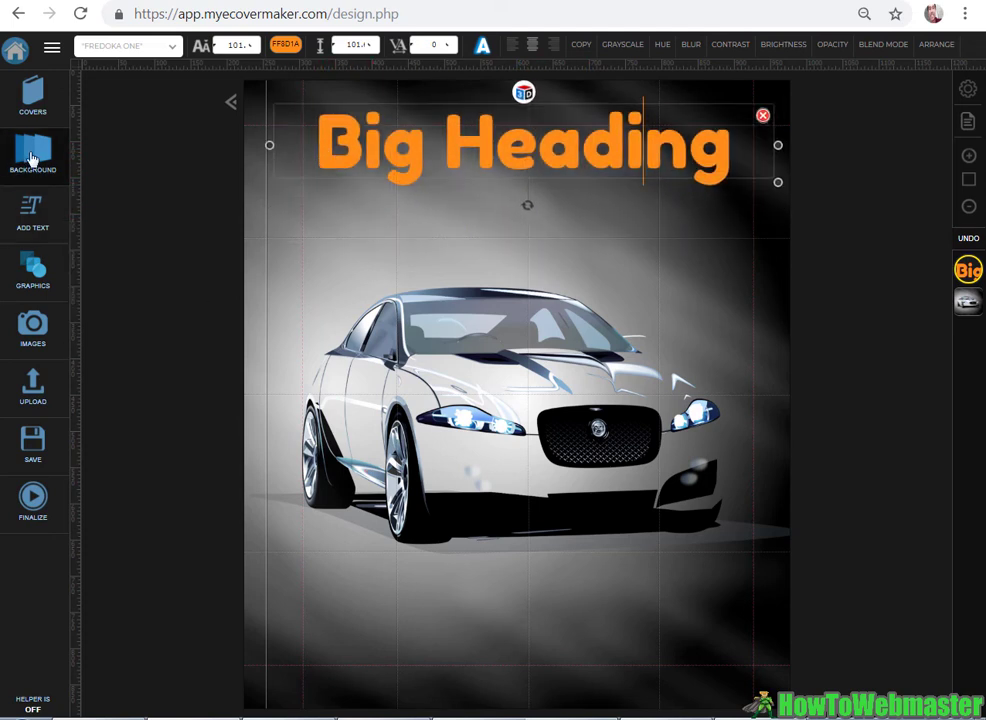
Step: Add a red subheading and place it just below Big Heading
{"action": "mouse_move", "coordinate": [33, 212]}
{"action": "left_click", "coordinate": [103, 288]}
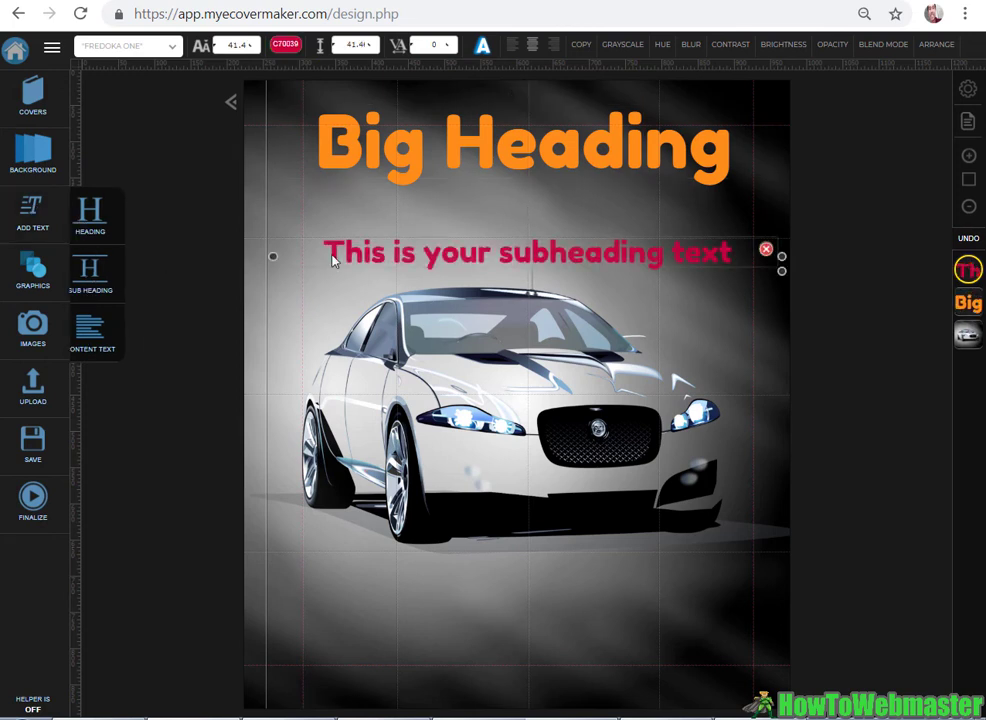
{"action": "left_click_drag", "start_coordinate": [535, 256], "coordinate": [518, 219]}
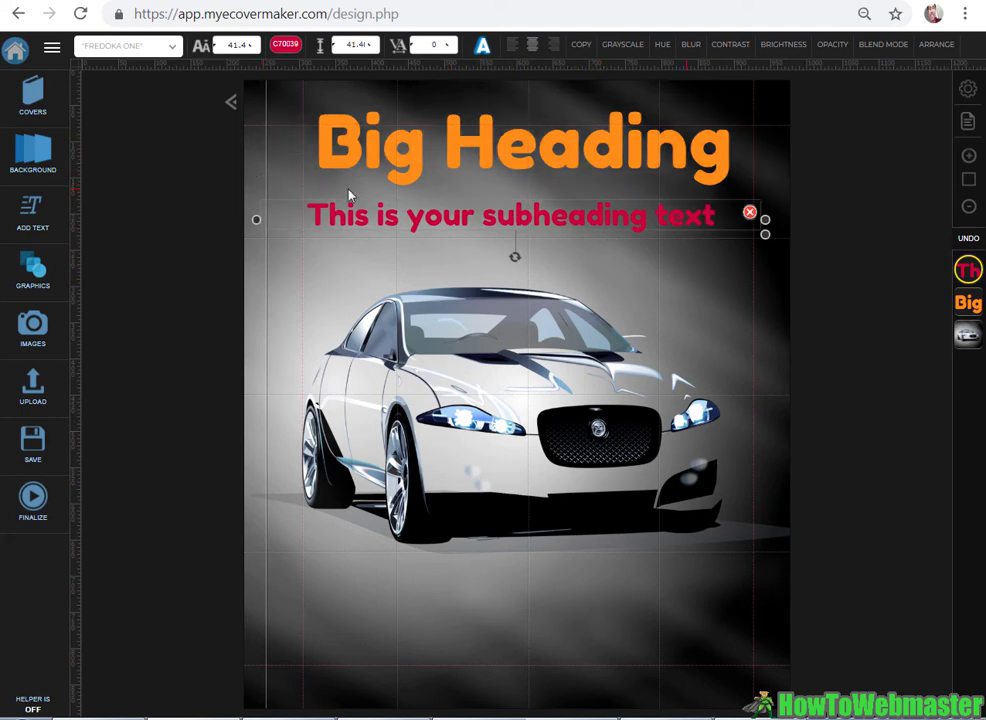
{"action": "left_click", "coordinate": [678, 162]}
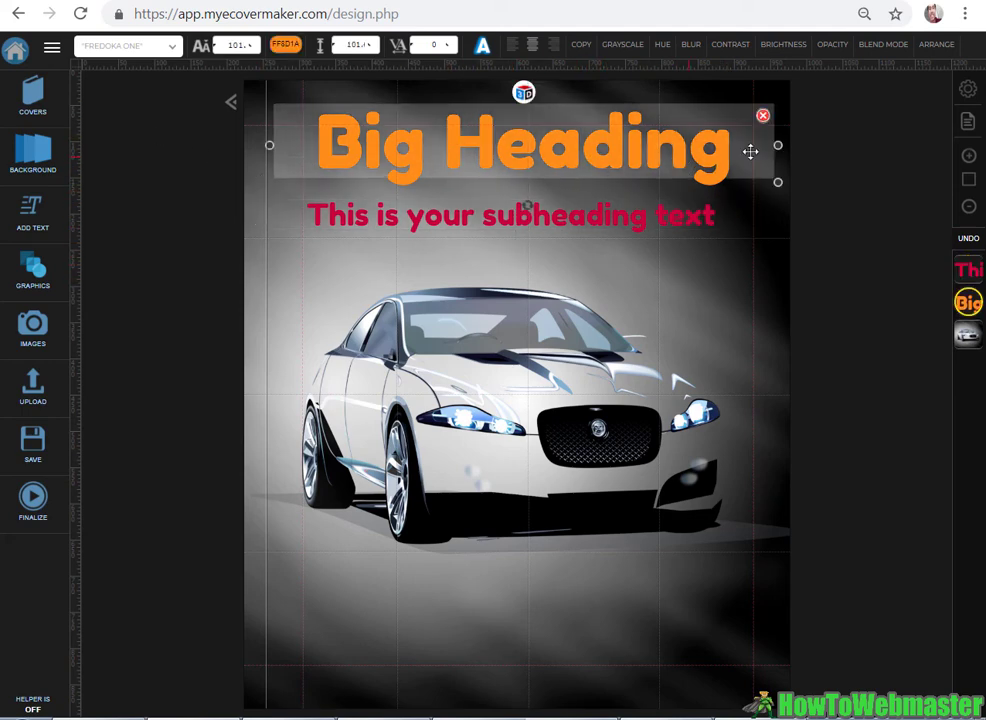
Step: Add another 'This is your subheading text' line and drag it to the bottom of the car cover
{"action": "left_click", "coordinate": [968, 92]}
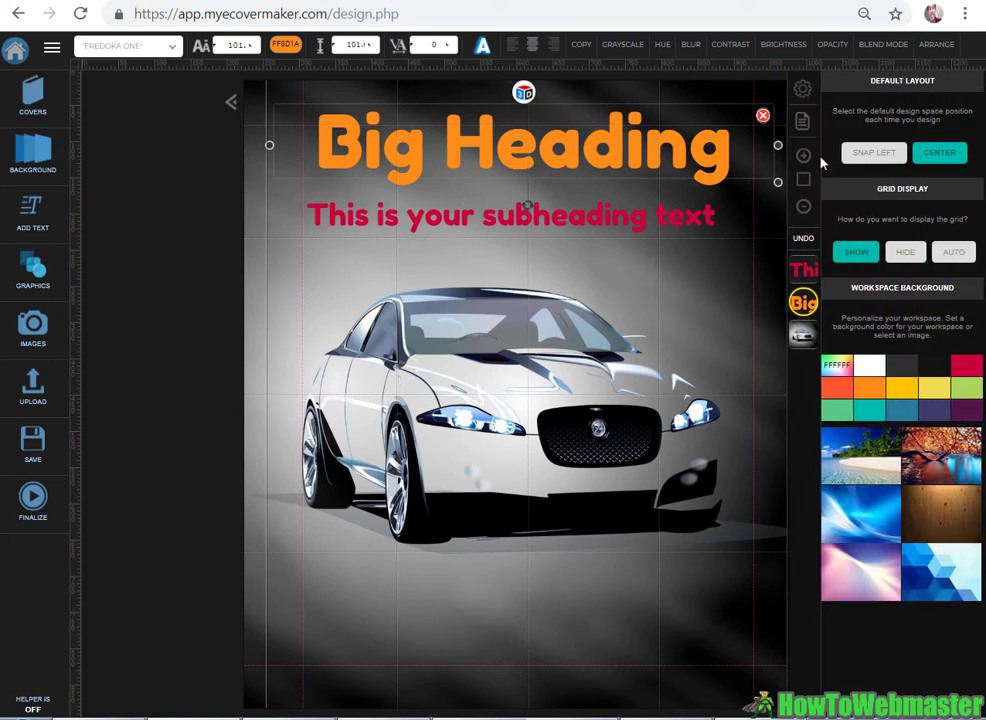
{"action": "left_click", "coordinate": [796, 91]}
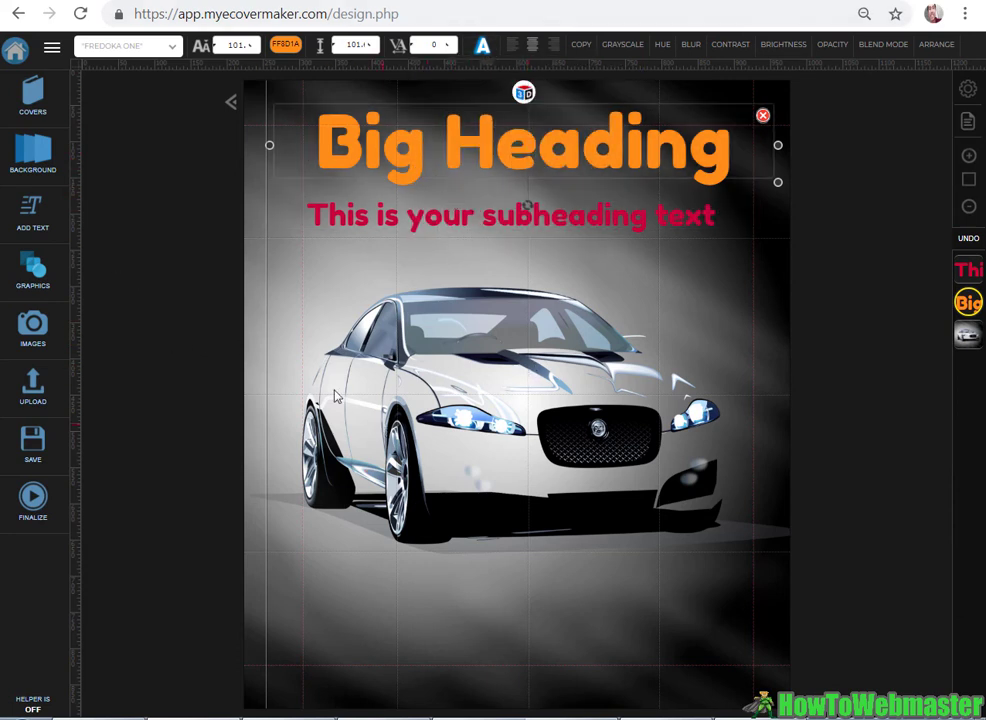
{"action": "mouse_move", "coordinate": [37, 198]}
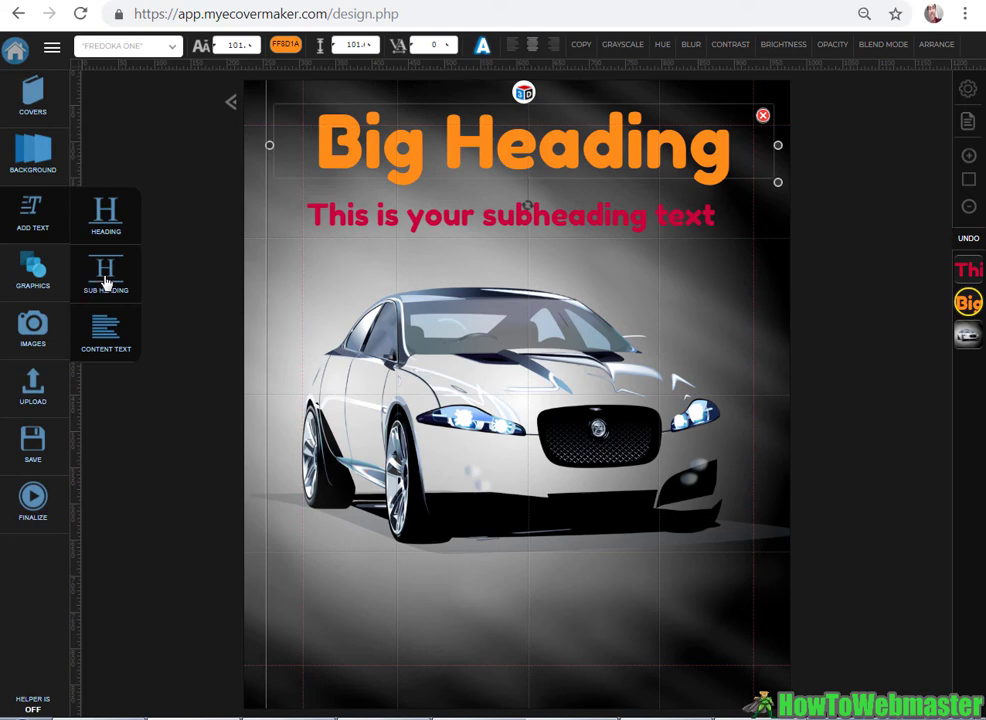
{"action": "left_click", "coordinate": [106, 283]}
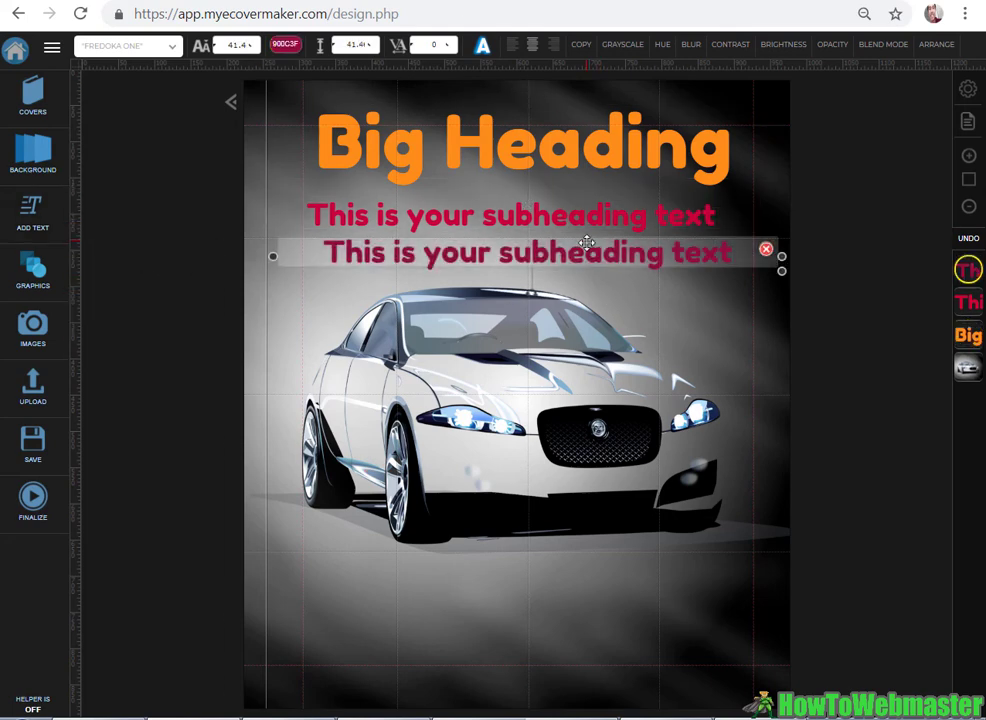
{"action": "left_click_drag", "start_coordinate": [588, 277], "coordinate": [560, 623]}
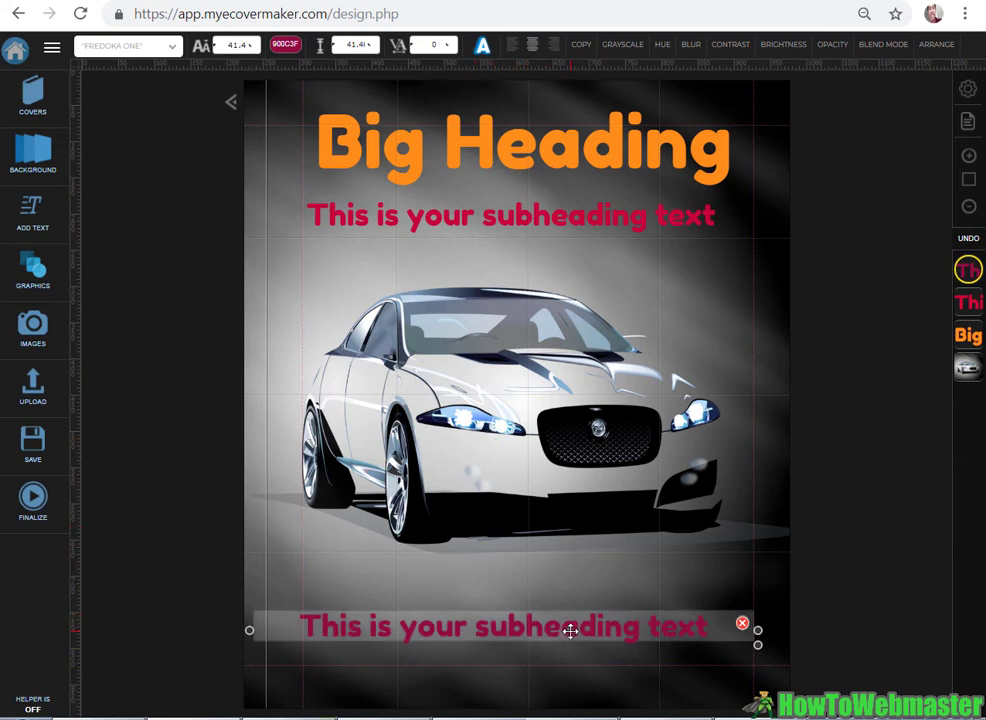
{"action": "left_click", "coordinate": [33, 212]}
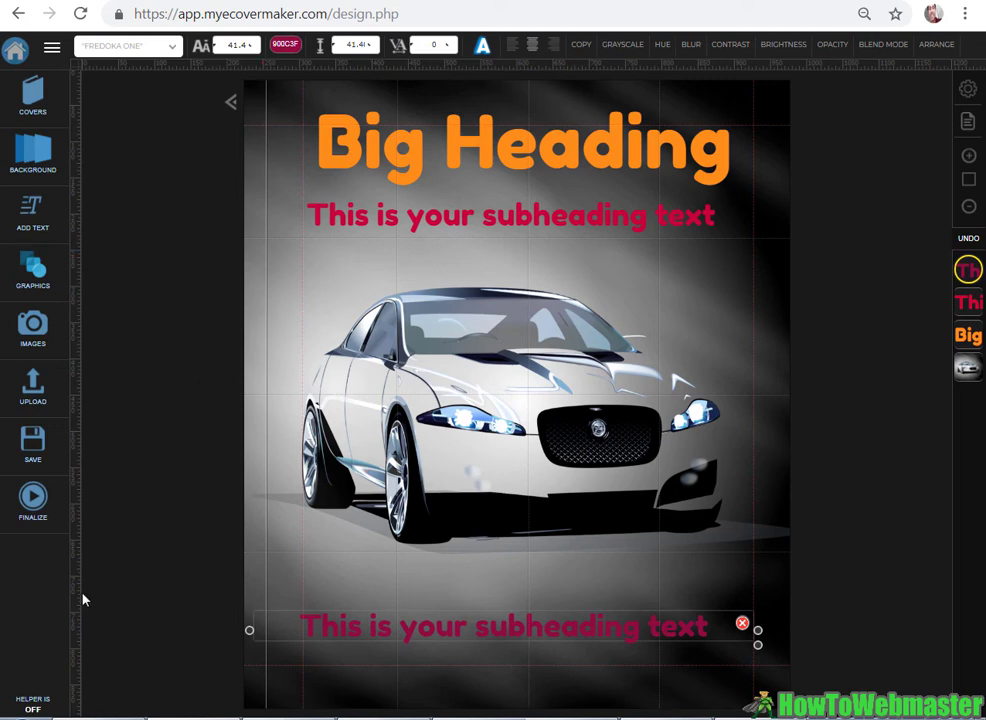
Step: Finalize the car cover so it saves and renders as a 3D spiral-binder ecover
{"action": "left_click", "coordinate": [35, 505]}
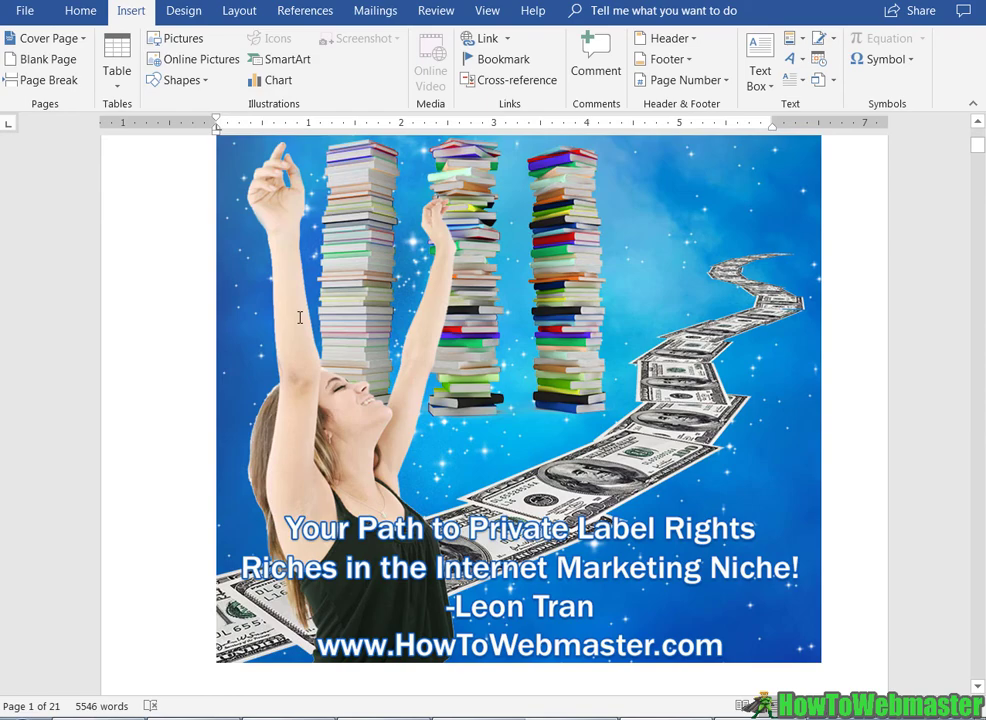
Step: Select the Word cover picture, switch the ecover to flat 2D at 1160 x 1336, and scroll back to page 1
{"action": "left_click", "coordinate": [299, 317]}
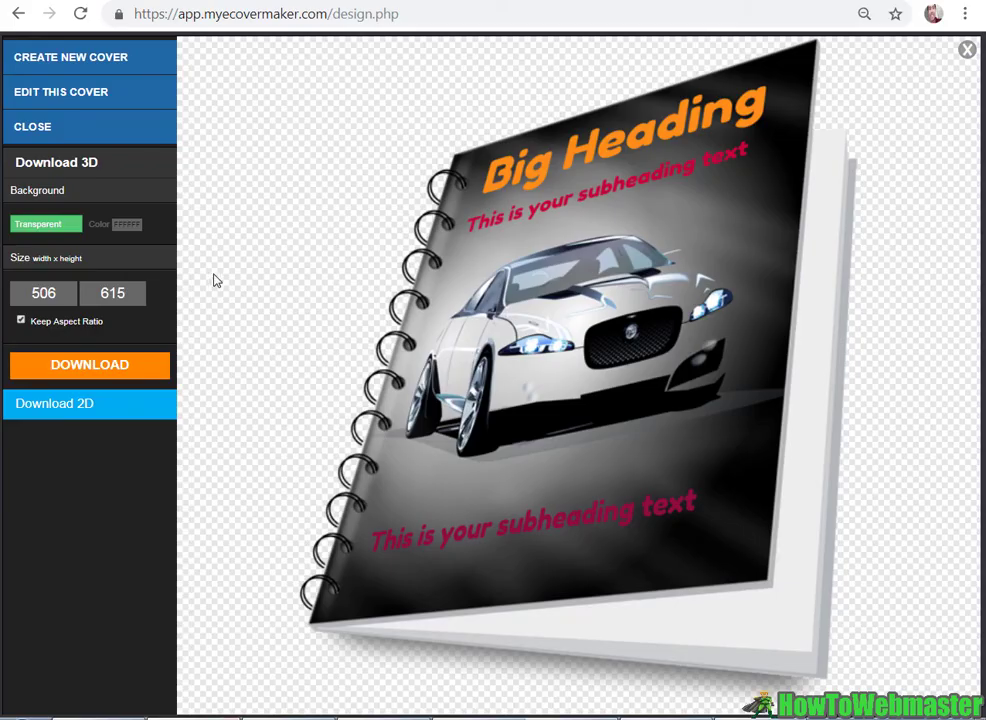
{"action": "left_click", "coordinate": [78, 417]}
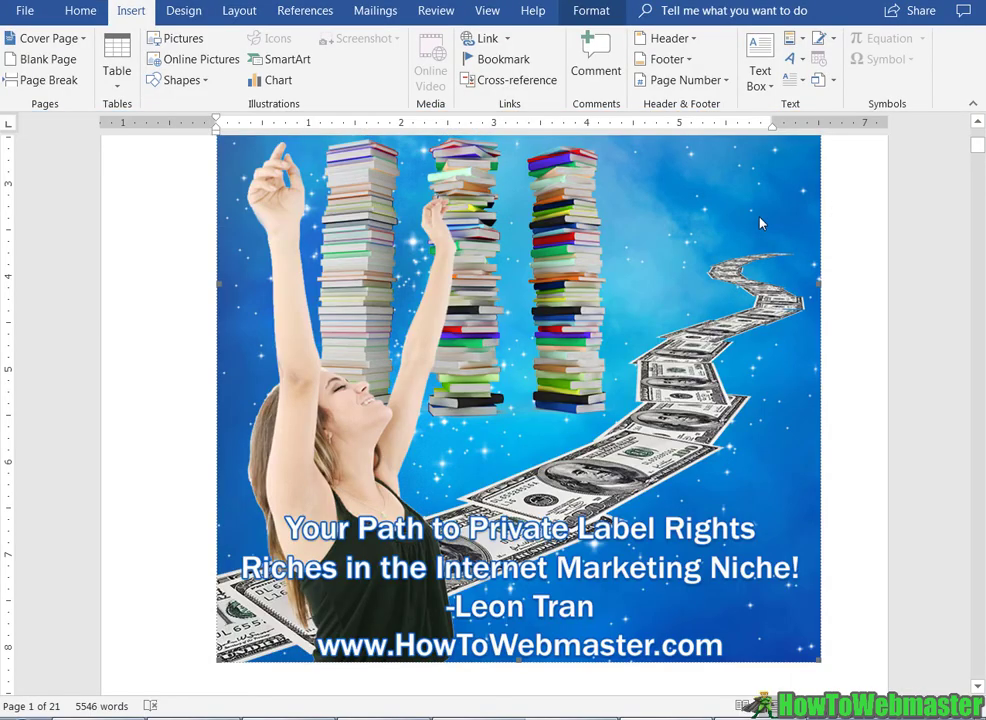
{"action": "mouse_move", "coordinate": [978, 147]}
{"action": "left_mouse_down"}
{"action": "mouse_move", "coordinate": [978, 175]}
{"action": "mouse_move", "coordinate": [979, 132]}
{"action": "left_mouse_up"}
{"action": "scroll", "coordinate": [708, 275], "scroll_direction": "up", "scroll_amount": 6}
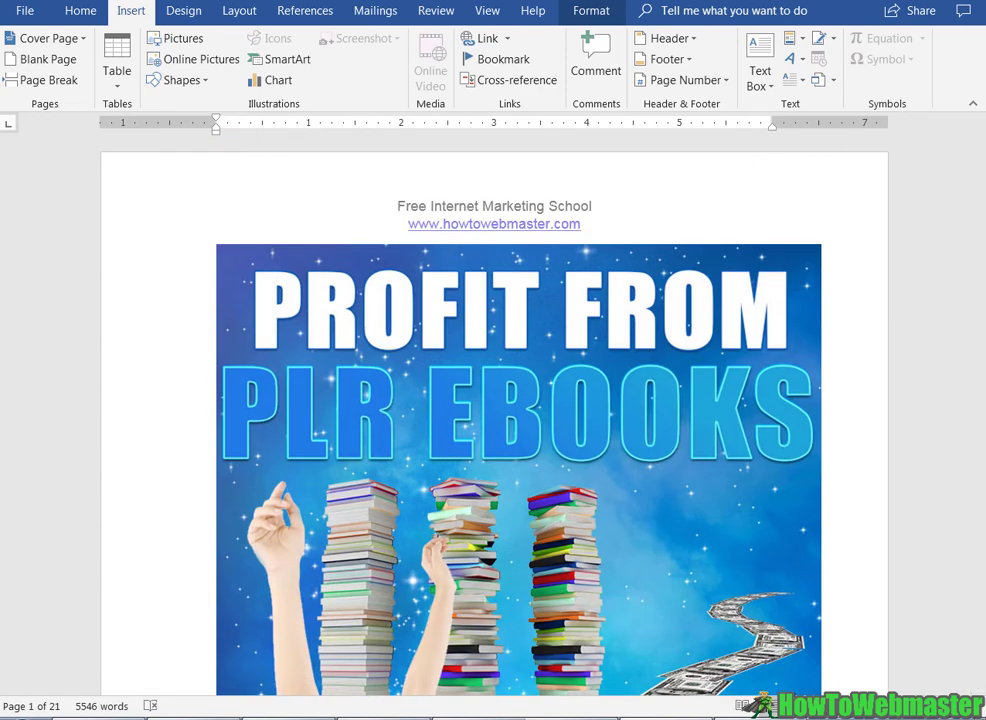